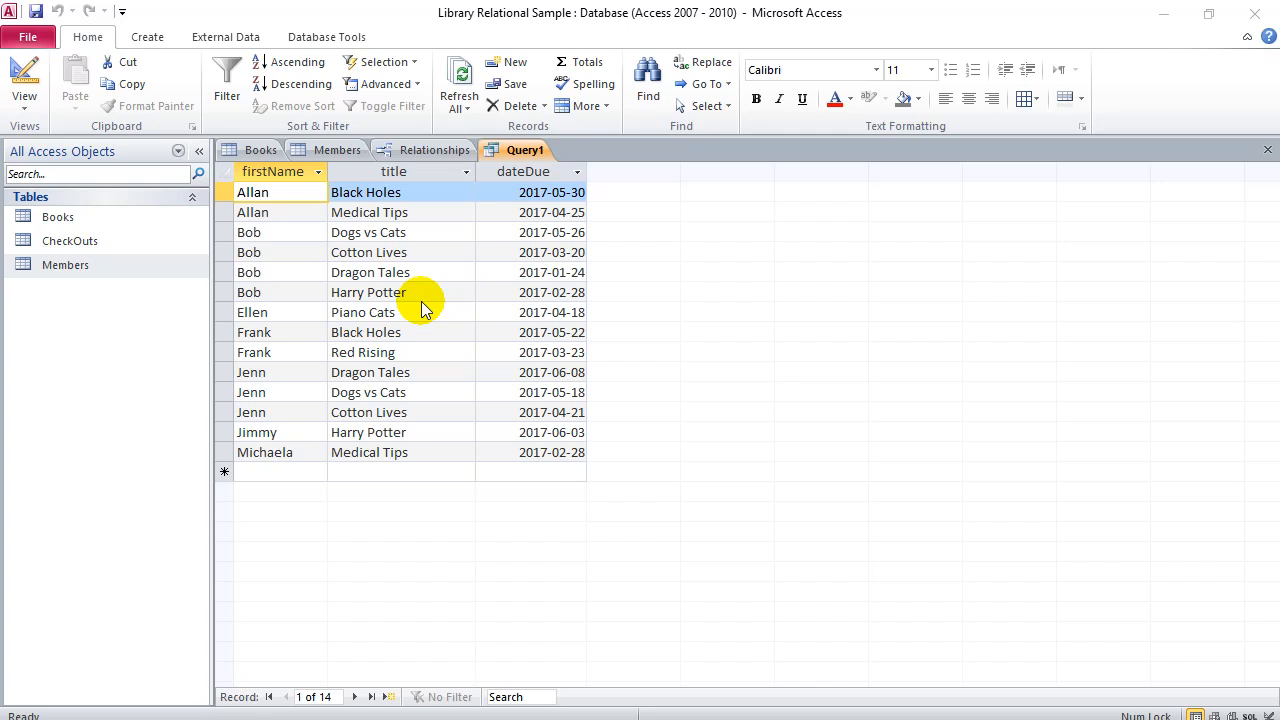
# Inspect the tables and fields of Query1 in Design View and return to its Datasheet View
pyautogui.click(155, 40)
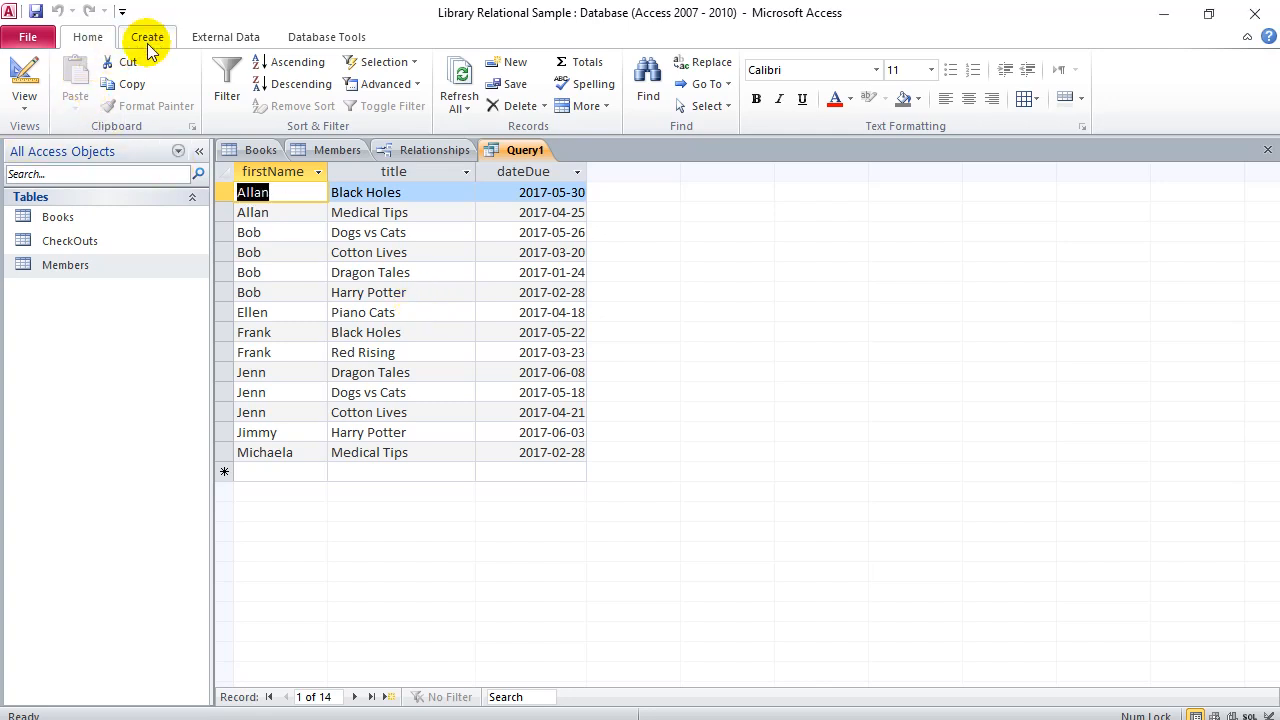
pyautogui.click(148, 45)
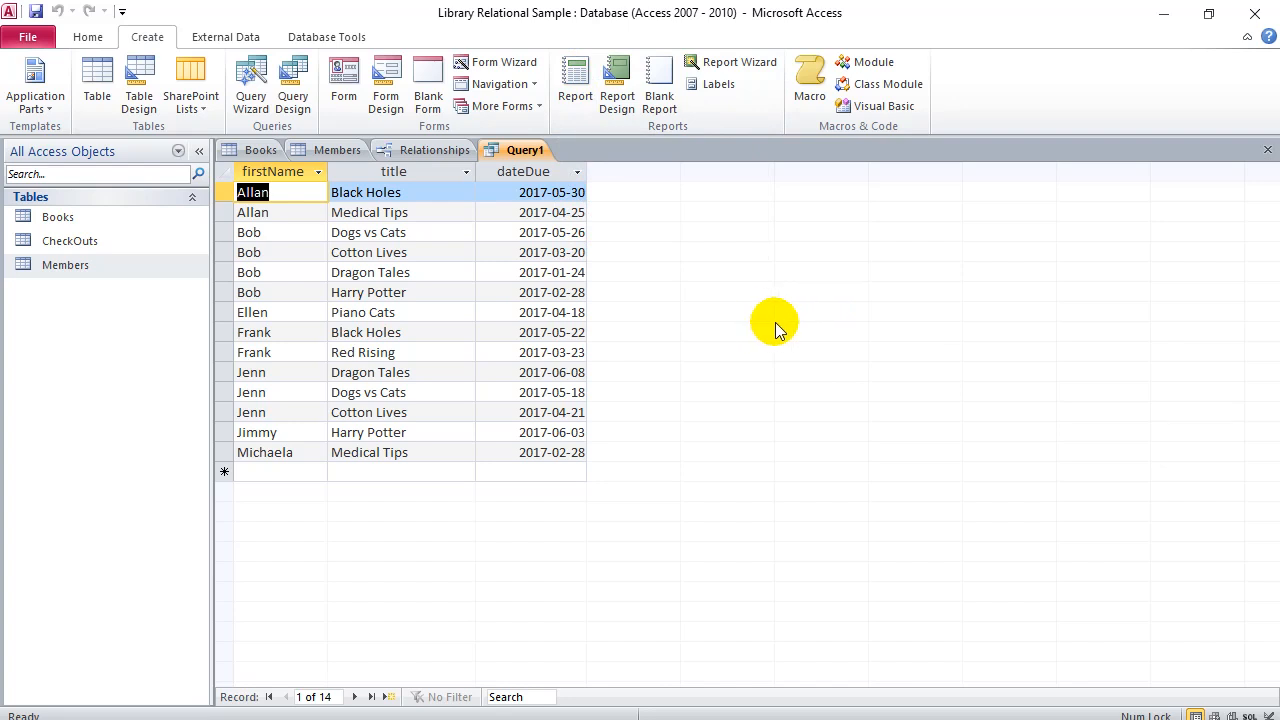
pyautogui.rightClick(515, 151)
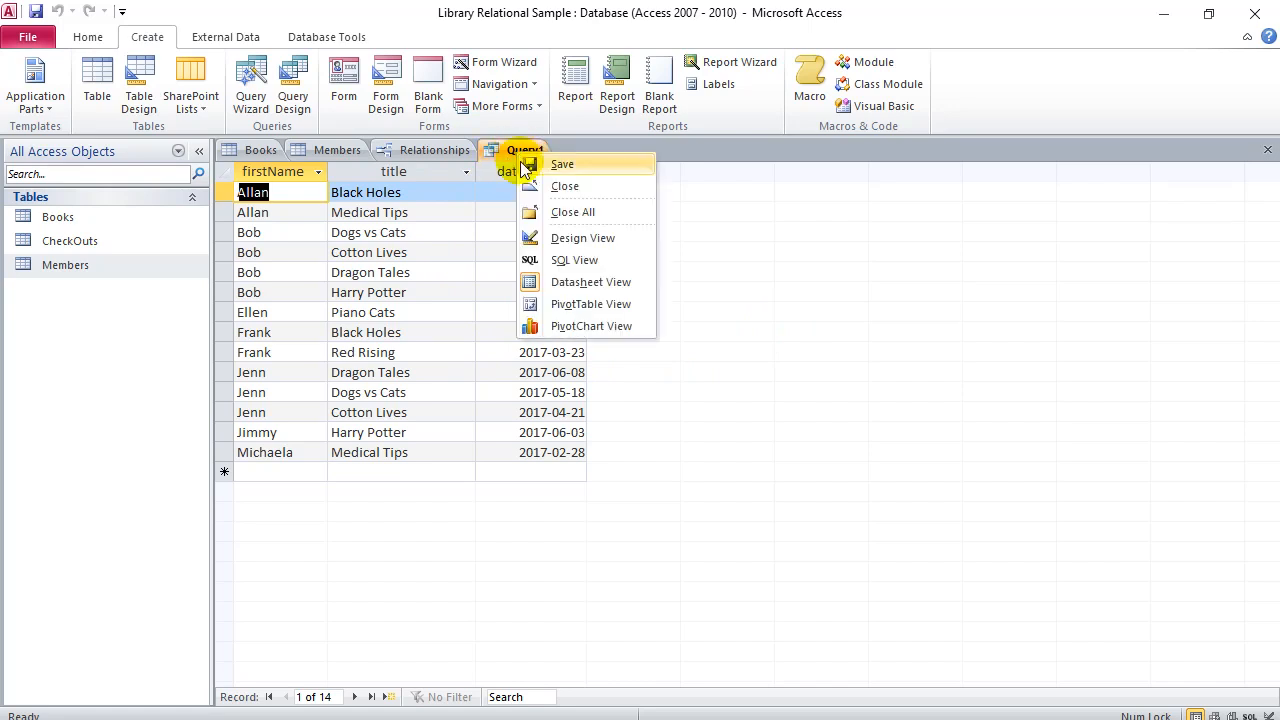
pyautogui.click(562, 244)
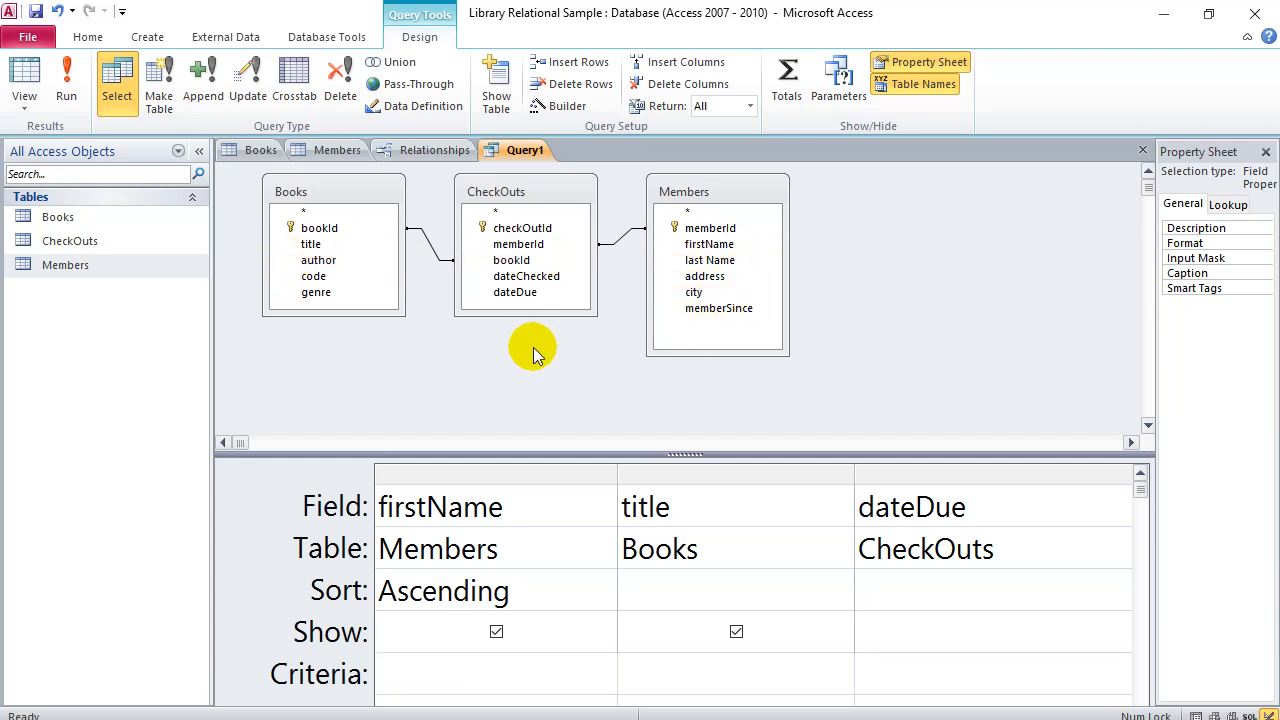
pyautogui.rightClick(514, 152)
pyautogui.click(560, 284)
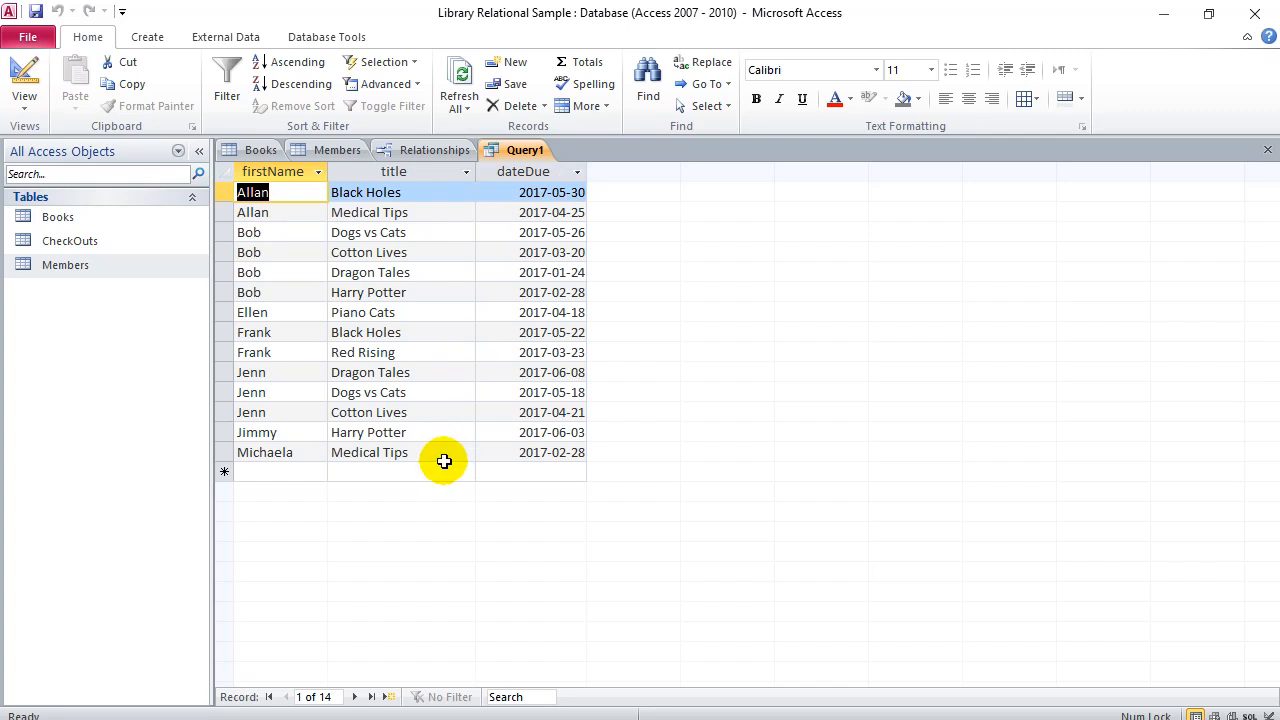
# Save the open query under the name WhoHasWhatBooks
pyautogui.rightClick(517, 160)
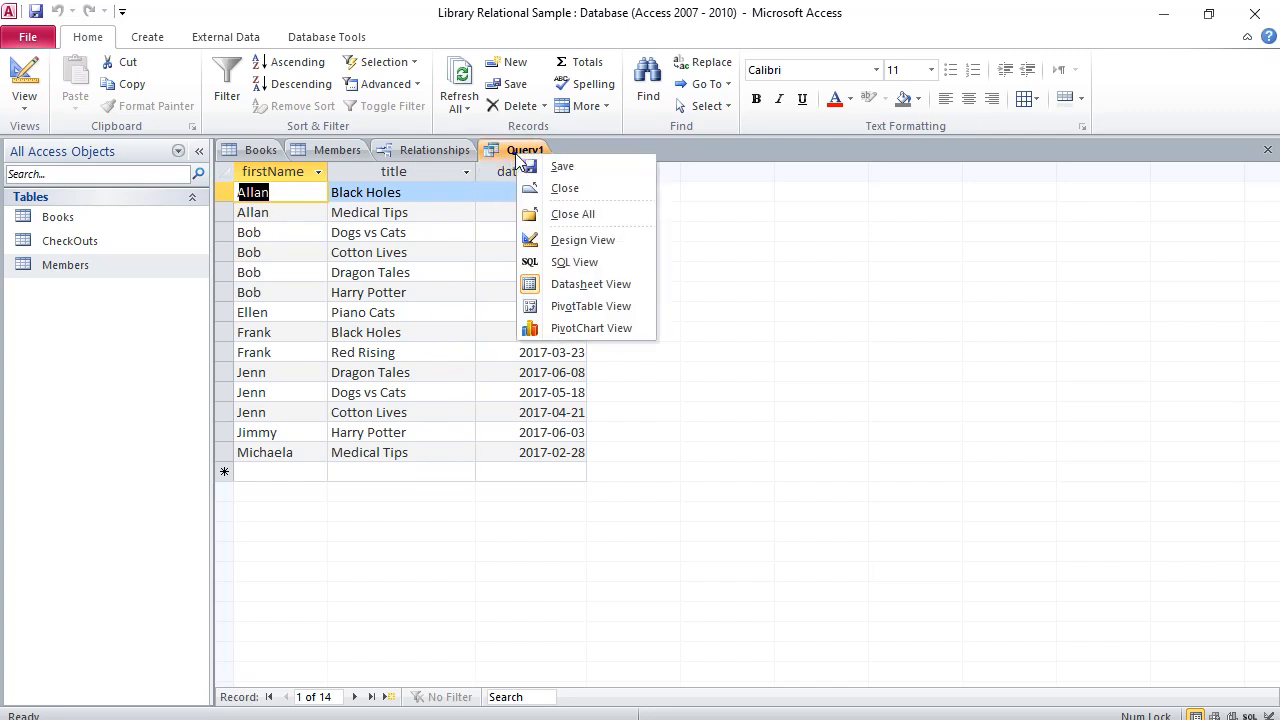
pyautogui.click(528, 169)
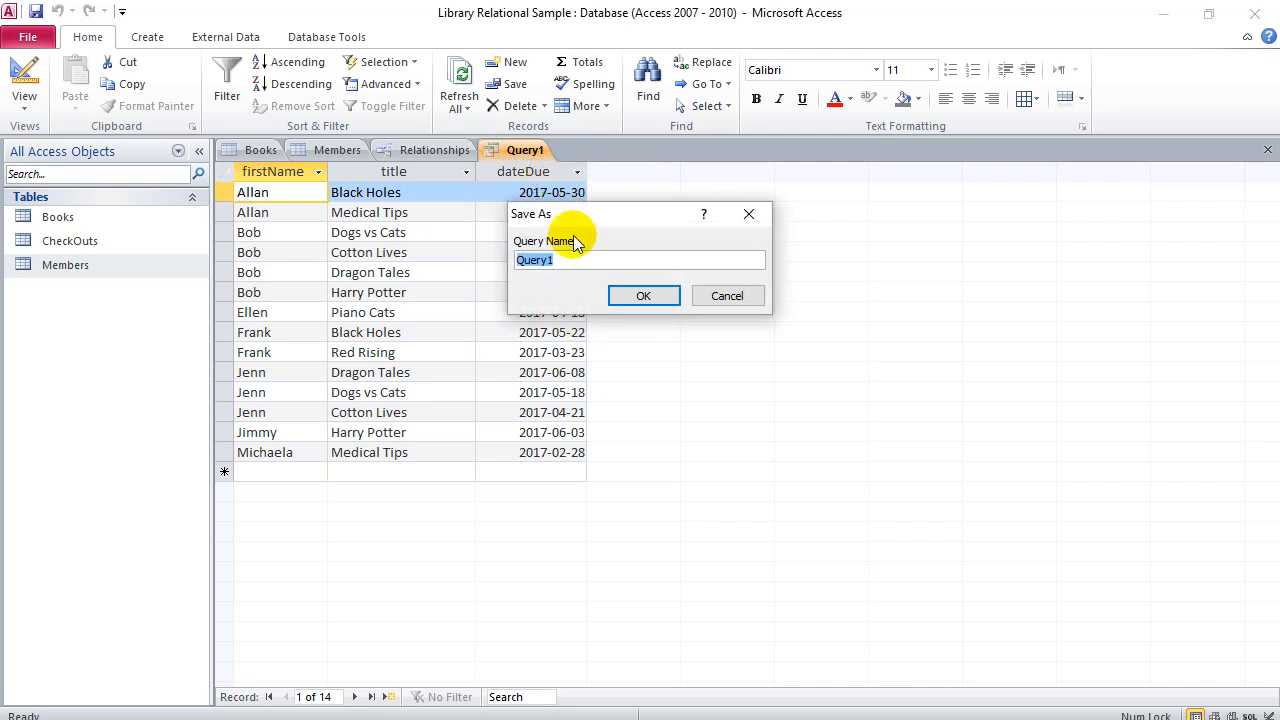
pyautogui.write('WhoHasWhatBooks')
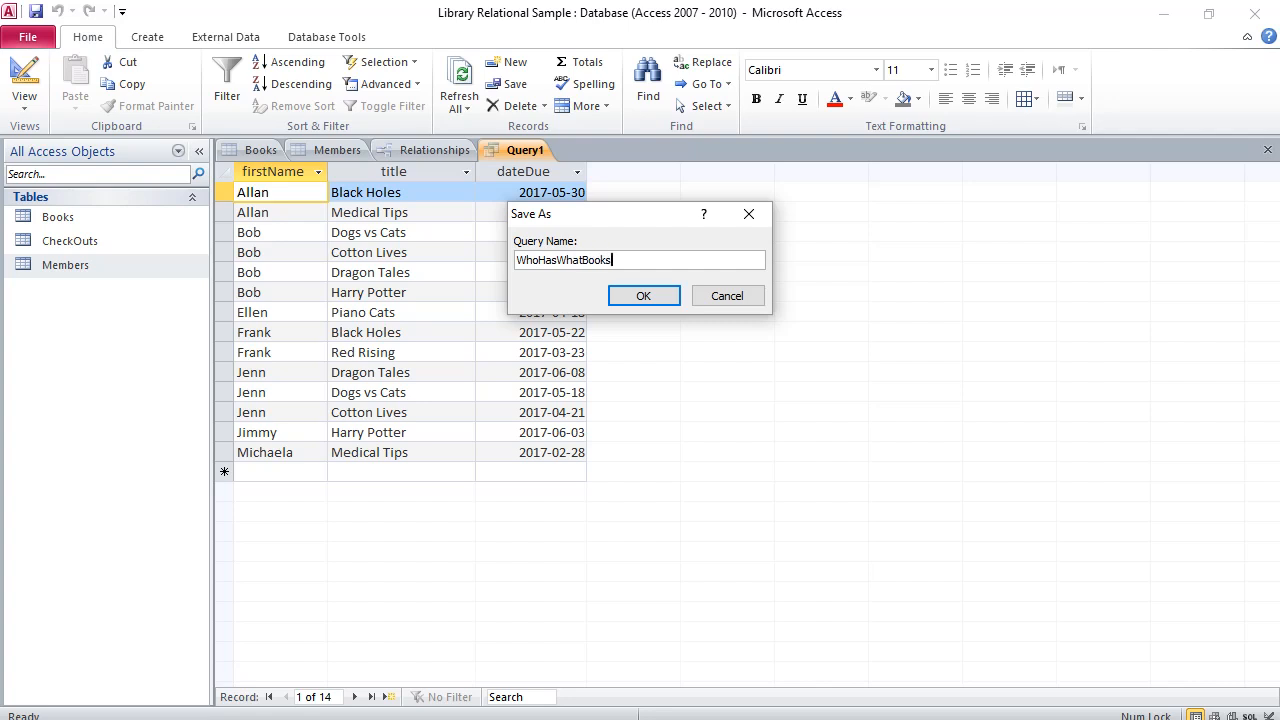
pyautogui.click(653, 292)
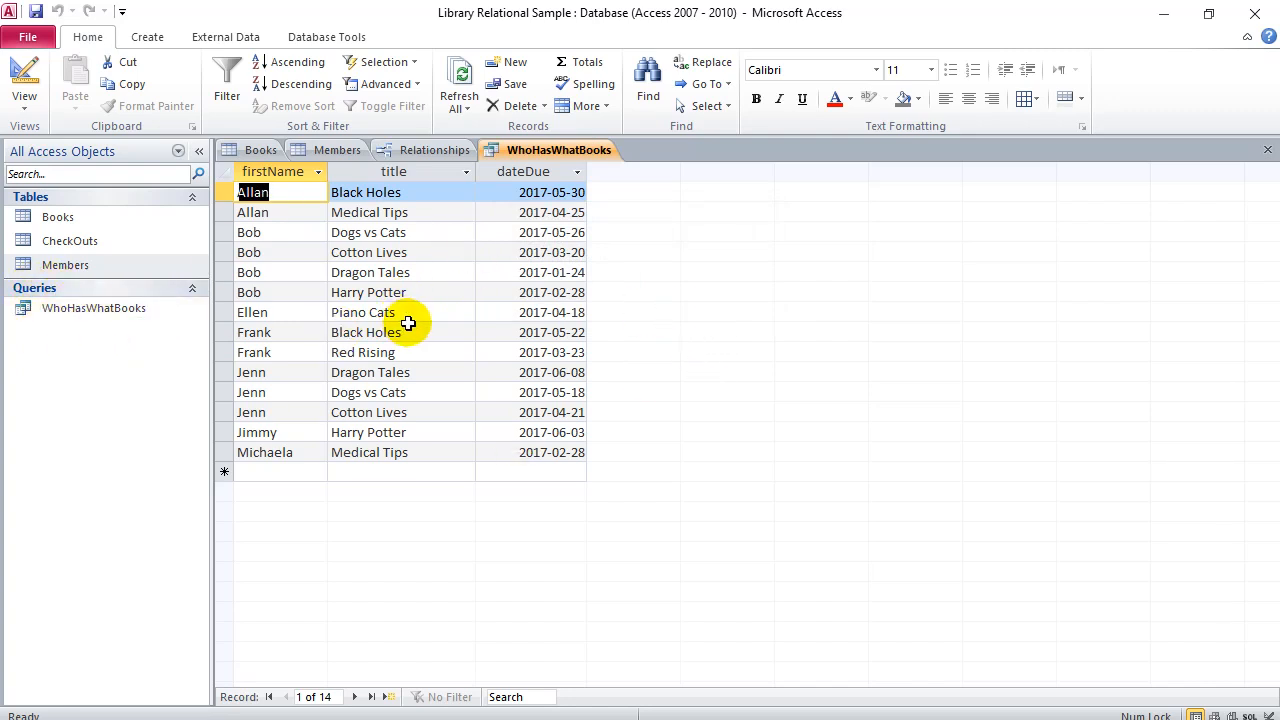
# Create a basic report from the WhoHasWhatBooks query and widen the Property Sheet so its values can be read
pyautogui.click(150, 40)
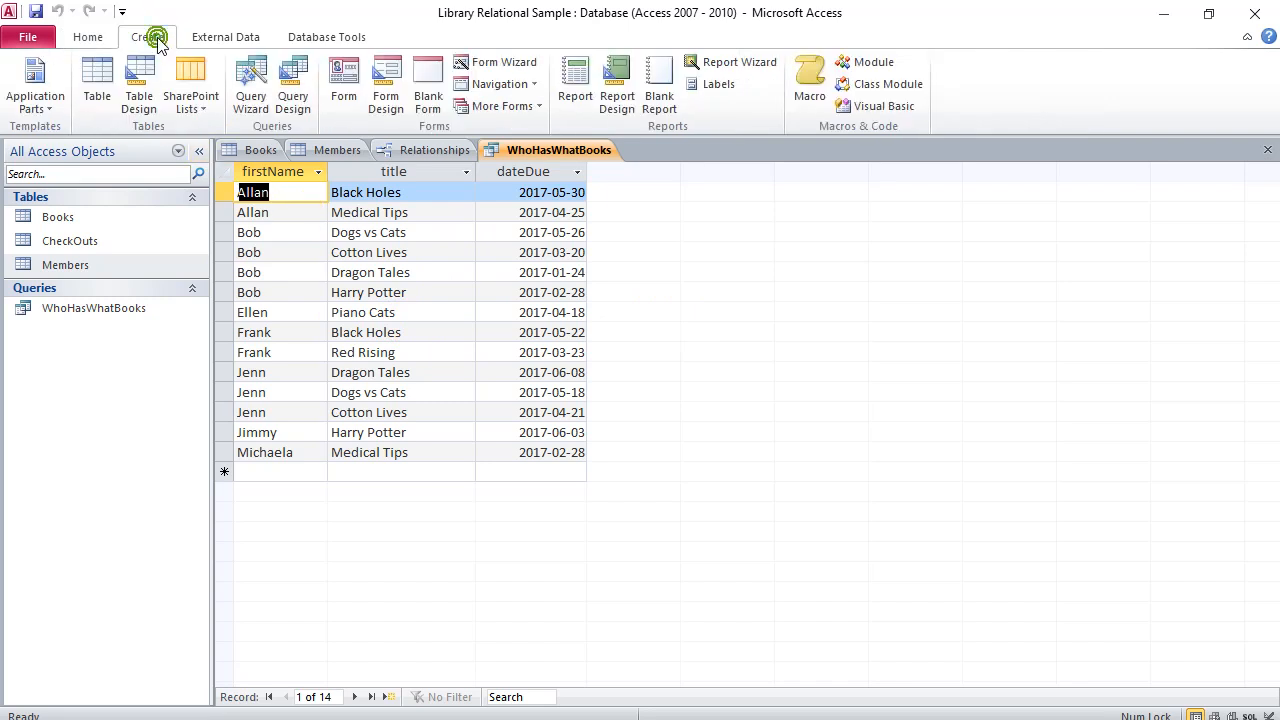
pyautogui.click(579, 76)
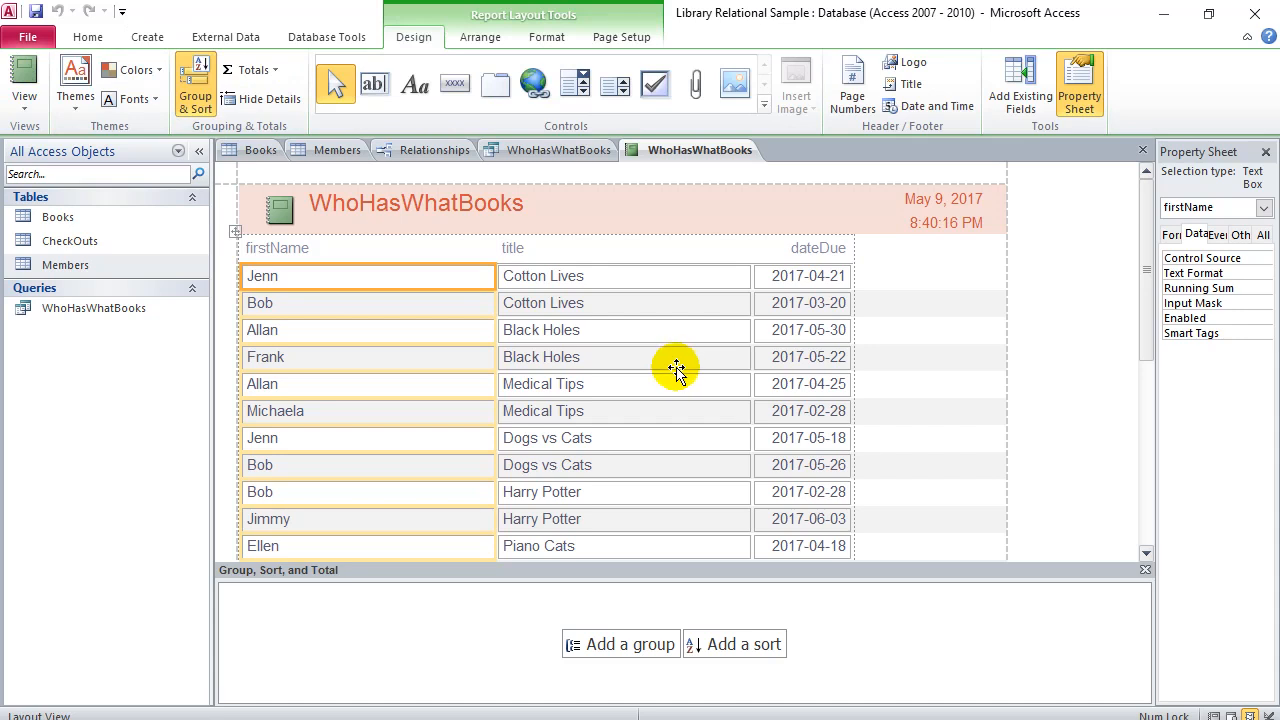
pyautogui.moveTo(1155, 404); pyautogui.dragTo(1047, 414)
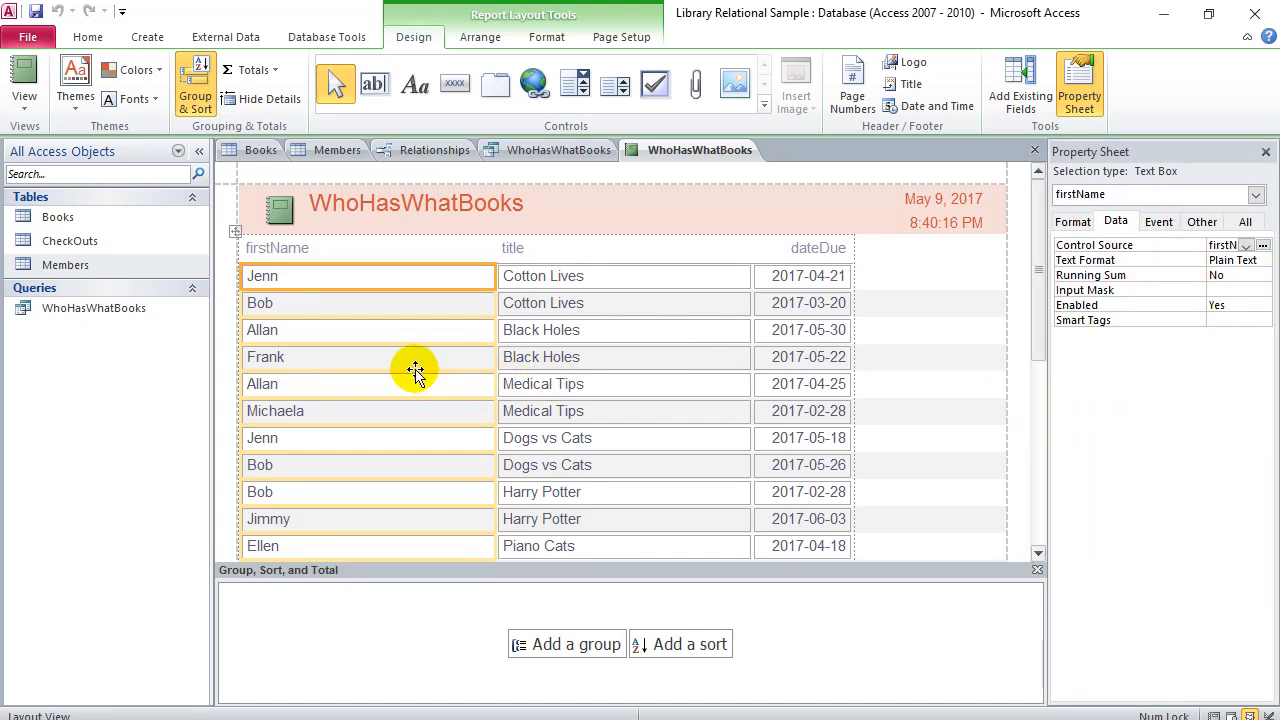
# Look at the report in Design View, Report View and Print Preview, and return it to Layout View
pyautogui.click(391, 207)
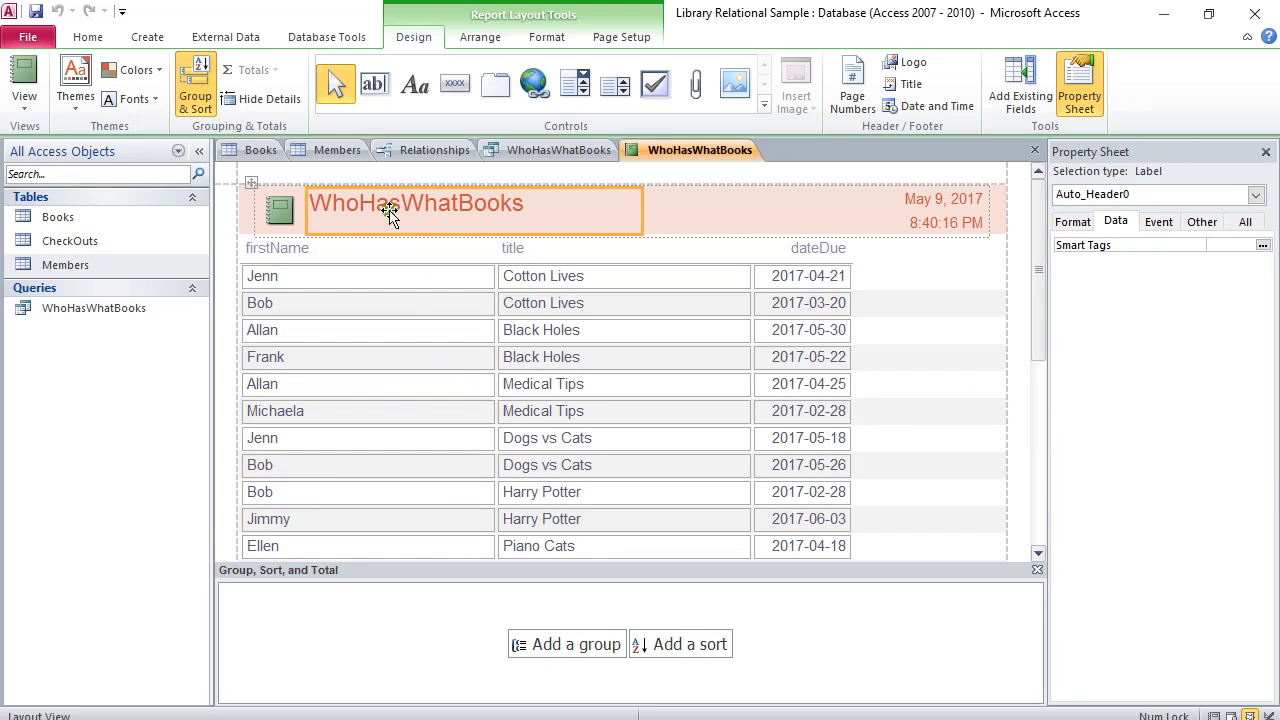
pyautogui.rightClick(639, 151)
pyautogui.click(698, 264)
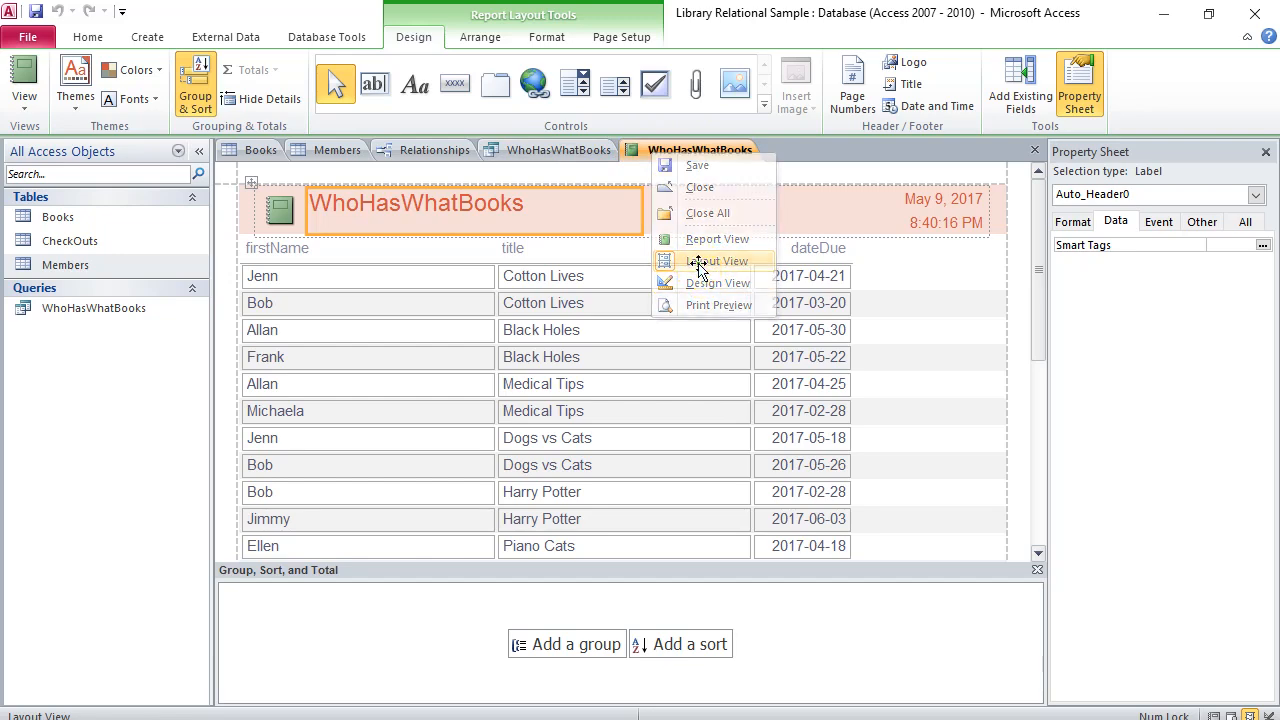
pyautogui.rightClick(688, 151)
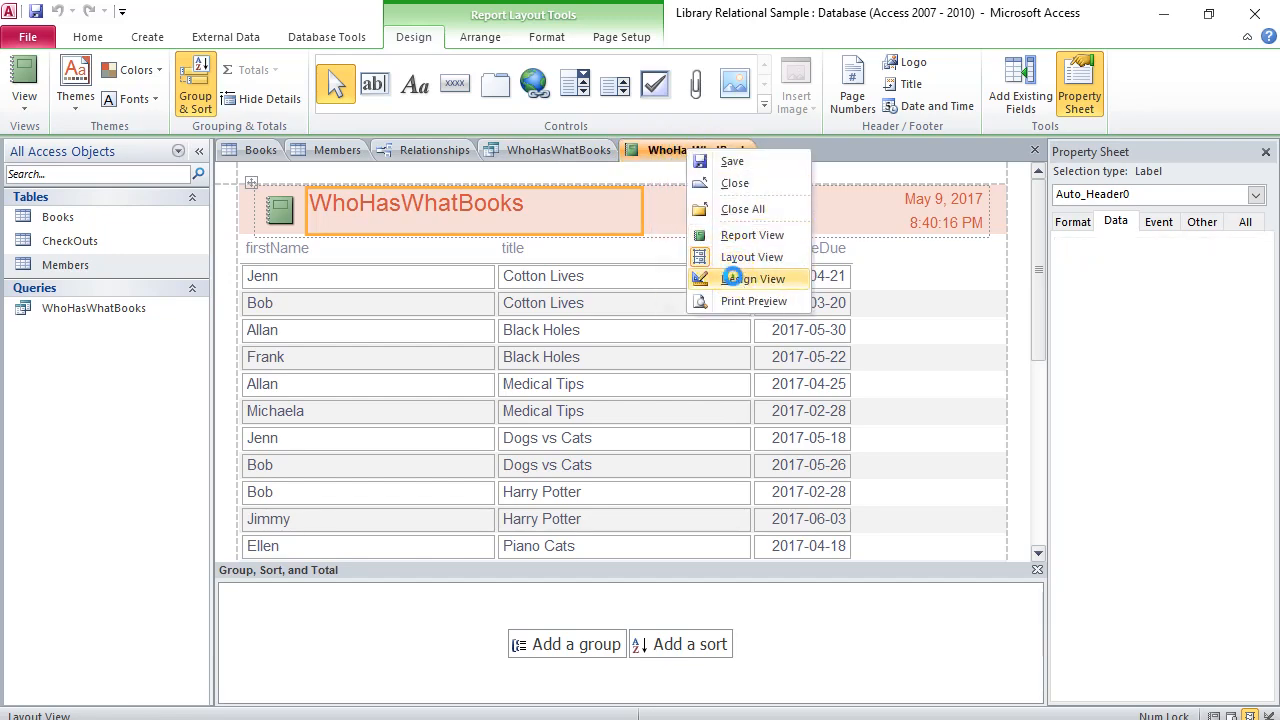
pyautogui.click(733, 278)
pyautogui.rightClick(699, 158)
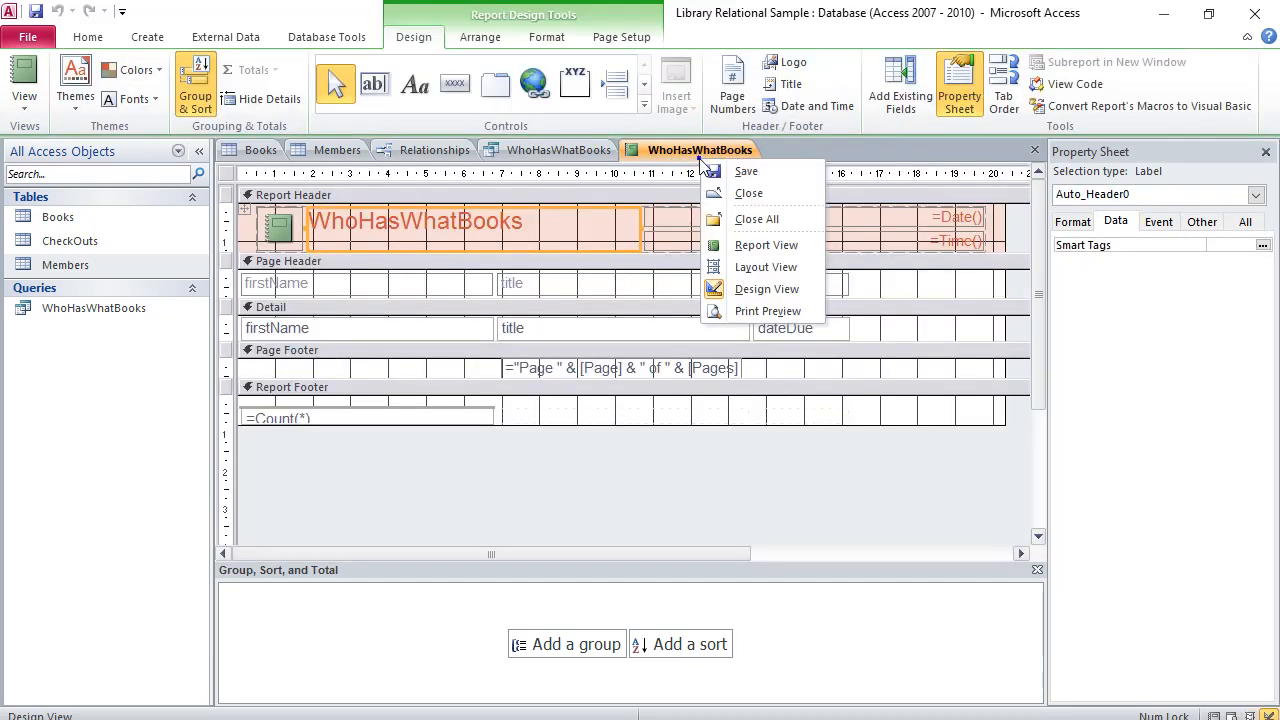
pyautogui.click(742, 250)
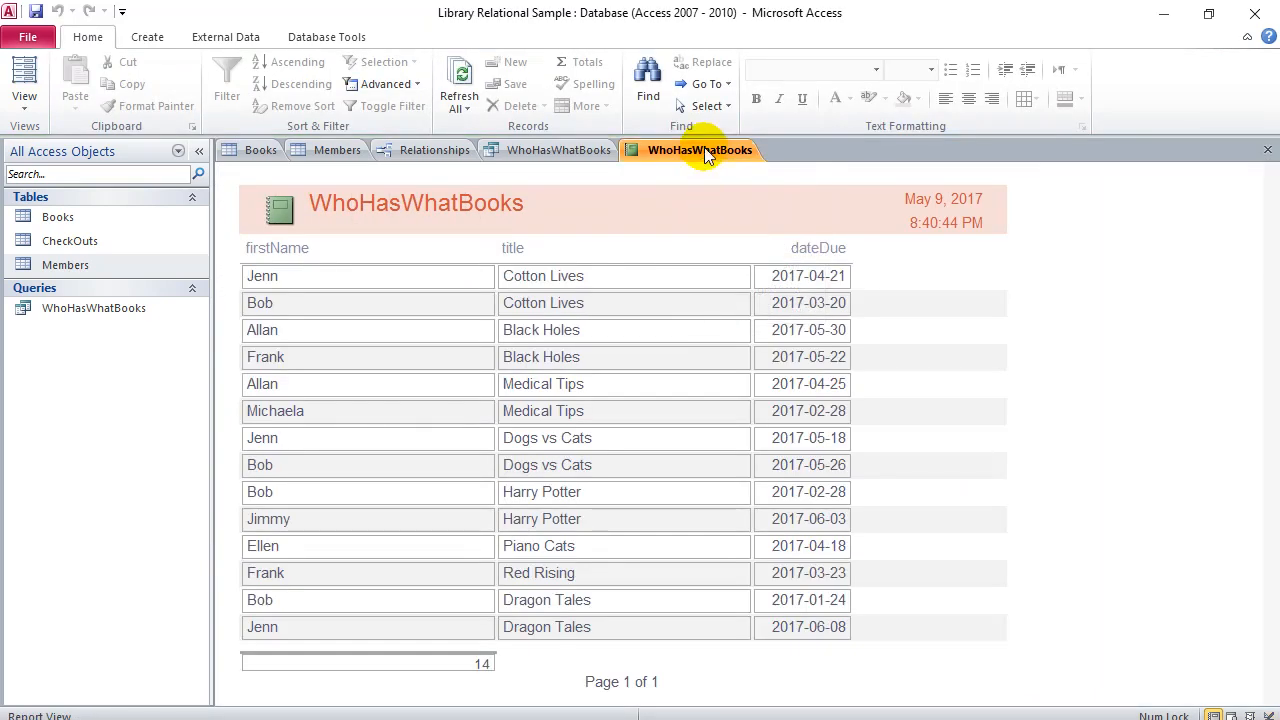
pyautogui.rightClick(704, 148)
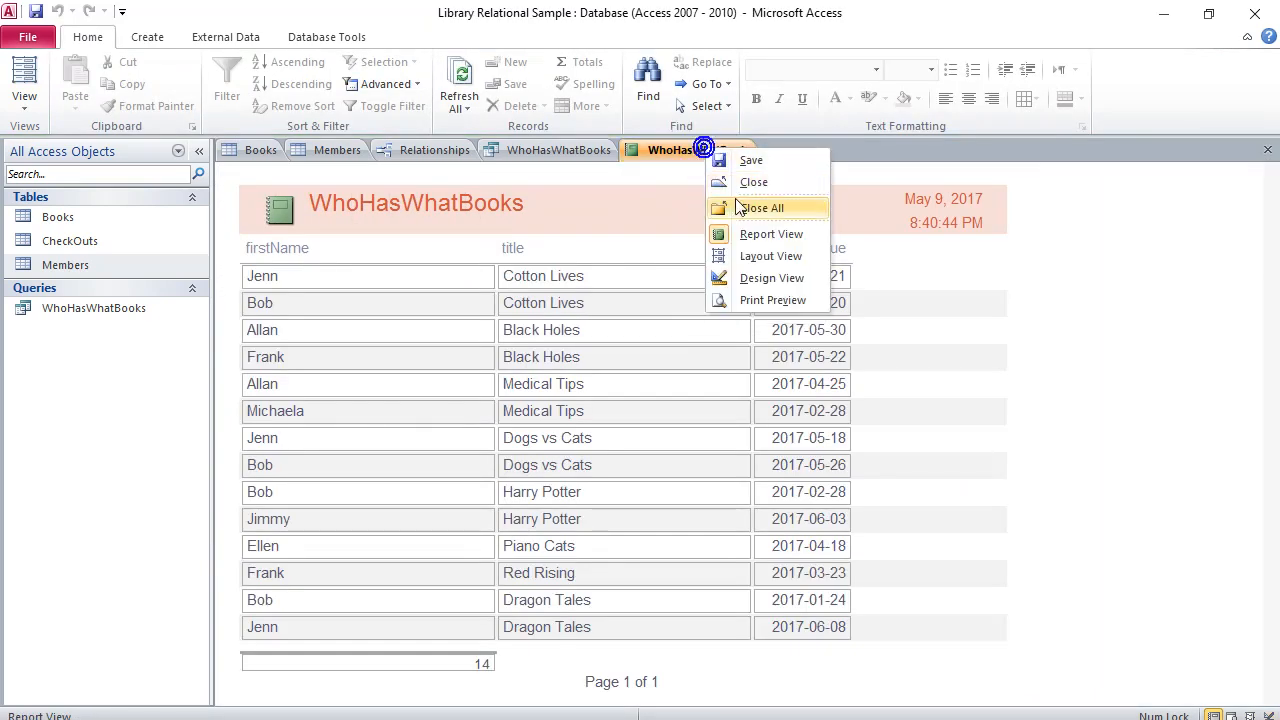
pyautogui.click(770, 300)
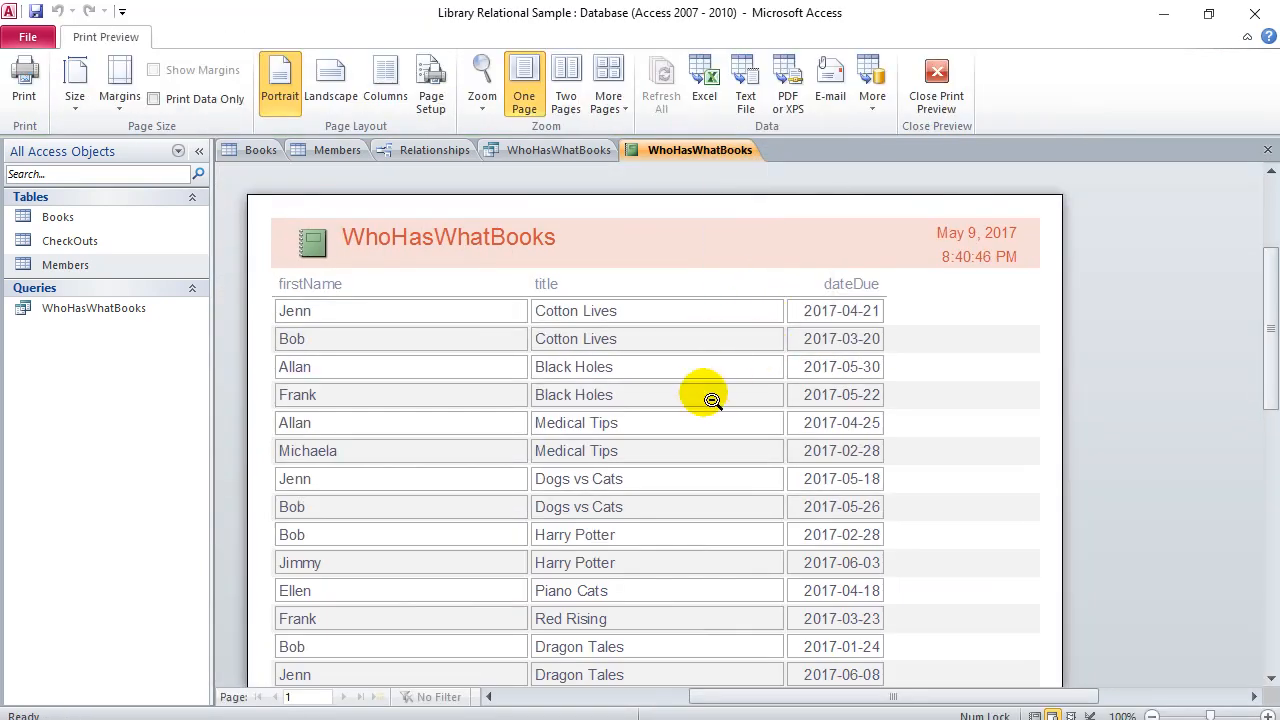
pyautogui.rightClick(679, 156)
pyautogui.click(733, 258)
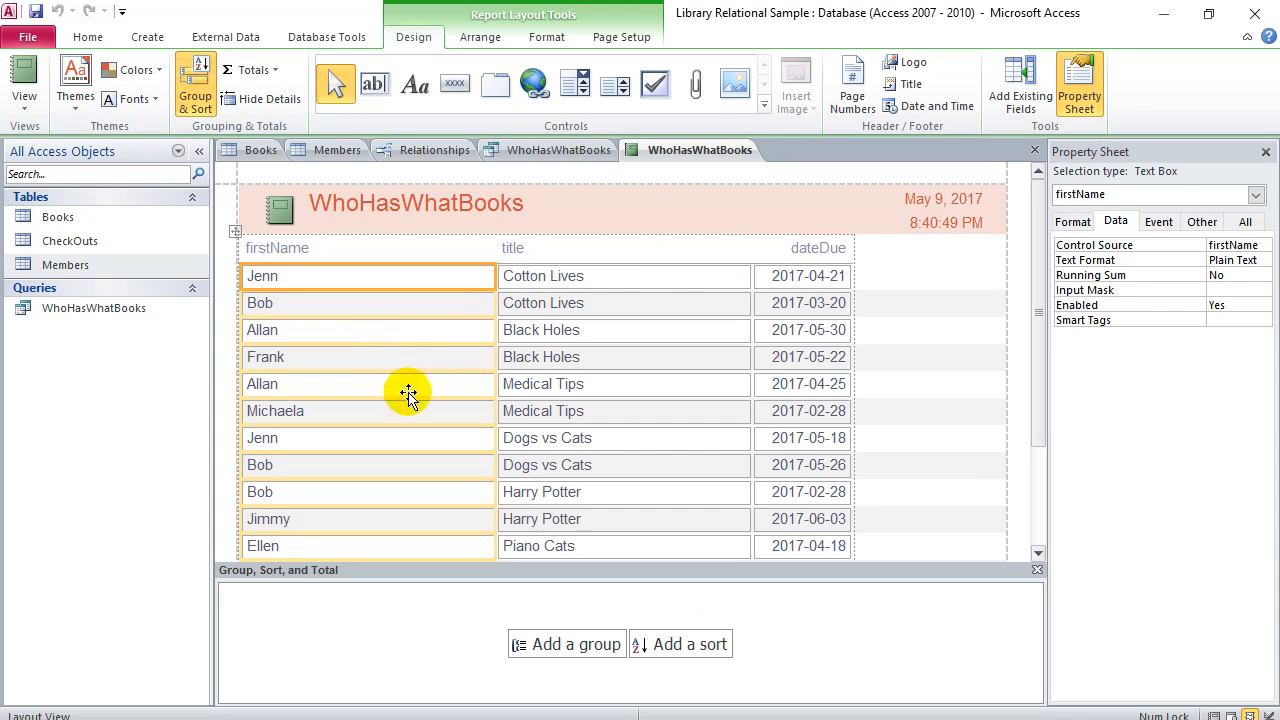
# Examine the report's firstName heading, title, date and time boxes by selecting each one
pyautogui.click(285, 250)
pyautogui.click(285, 250)
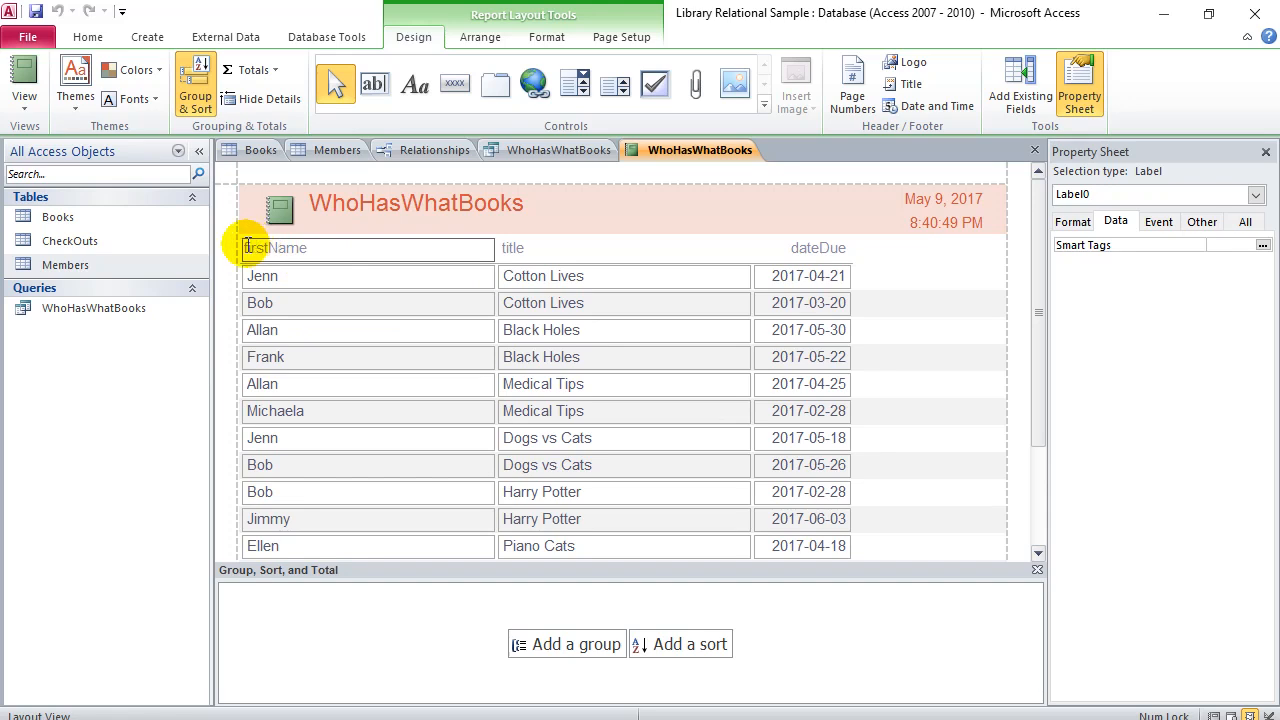
pyautogui.click(495, 203)
pyautogui.click(462, 205)
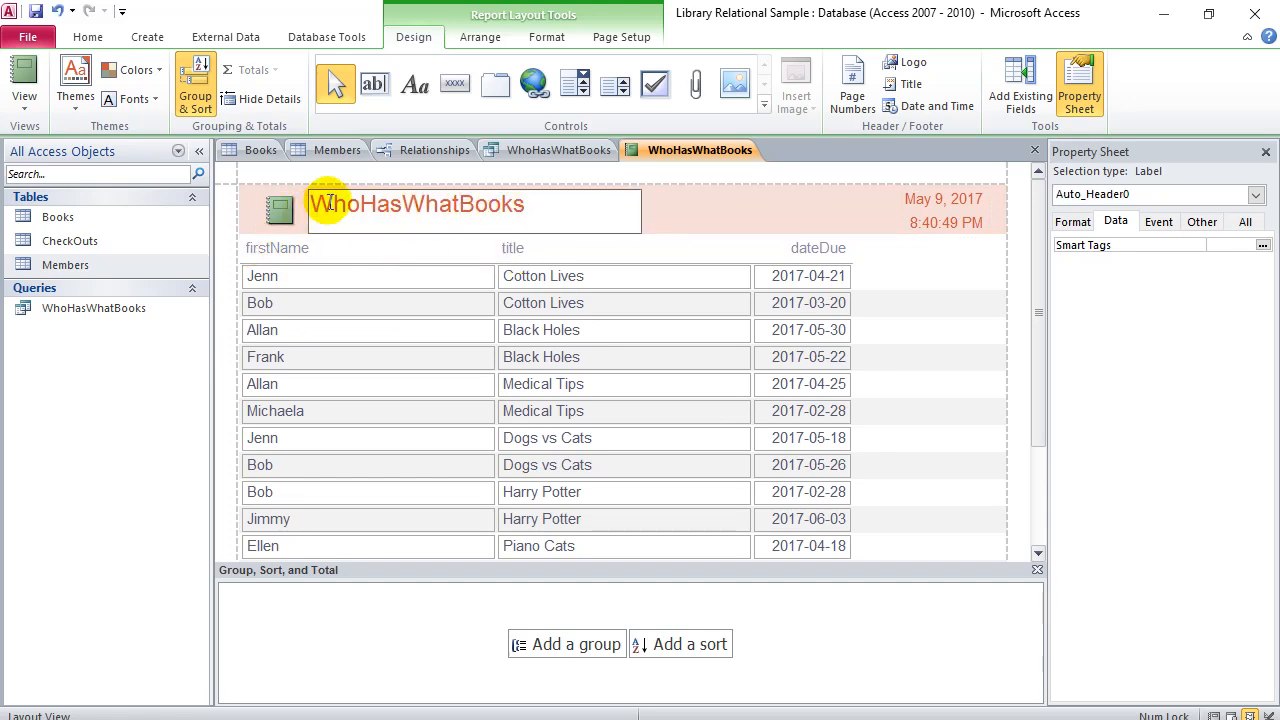
pyautogui.click(950, 200)
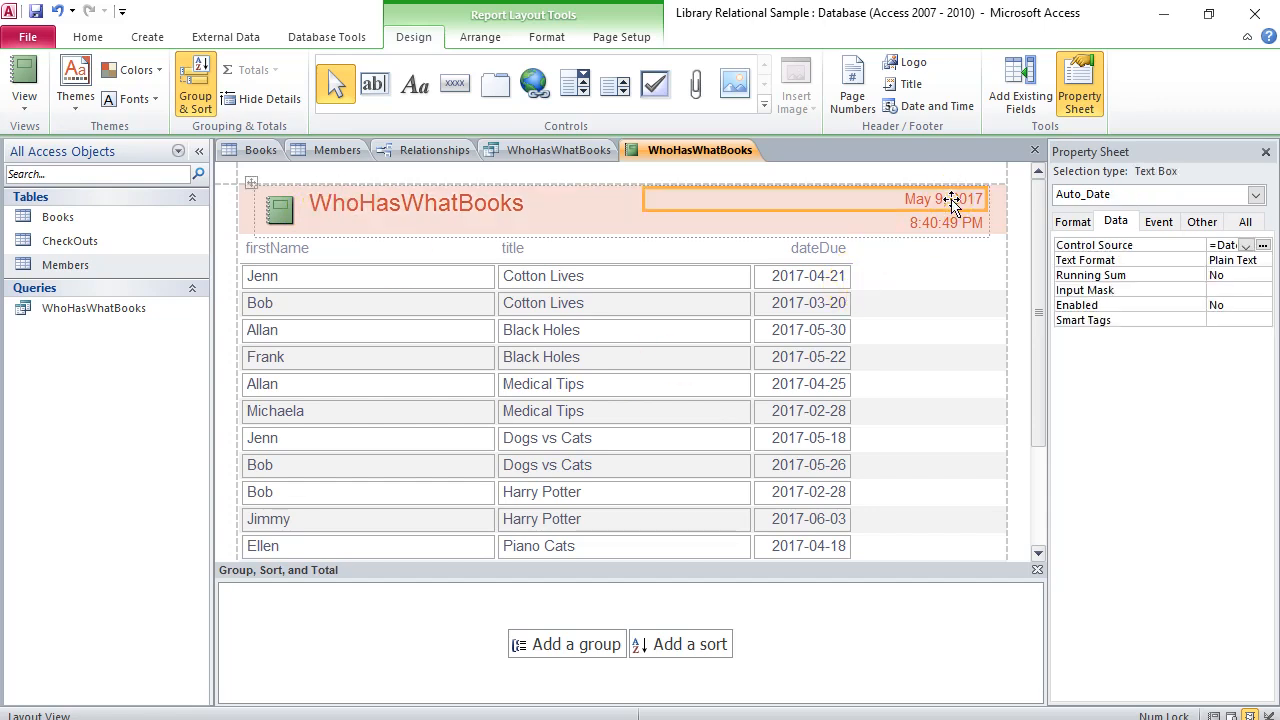
pyautogui.click(946, 215)
pyautogui.click(941, 200)
pyautogui.click(943, 220)
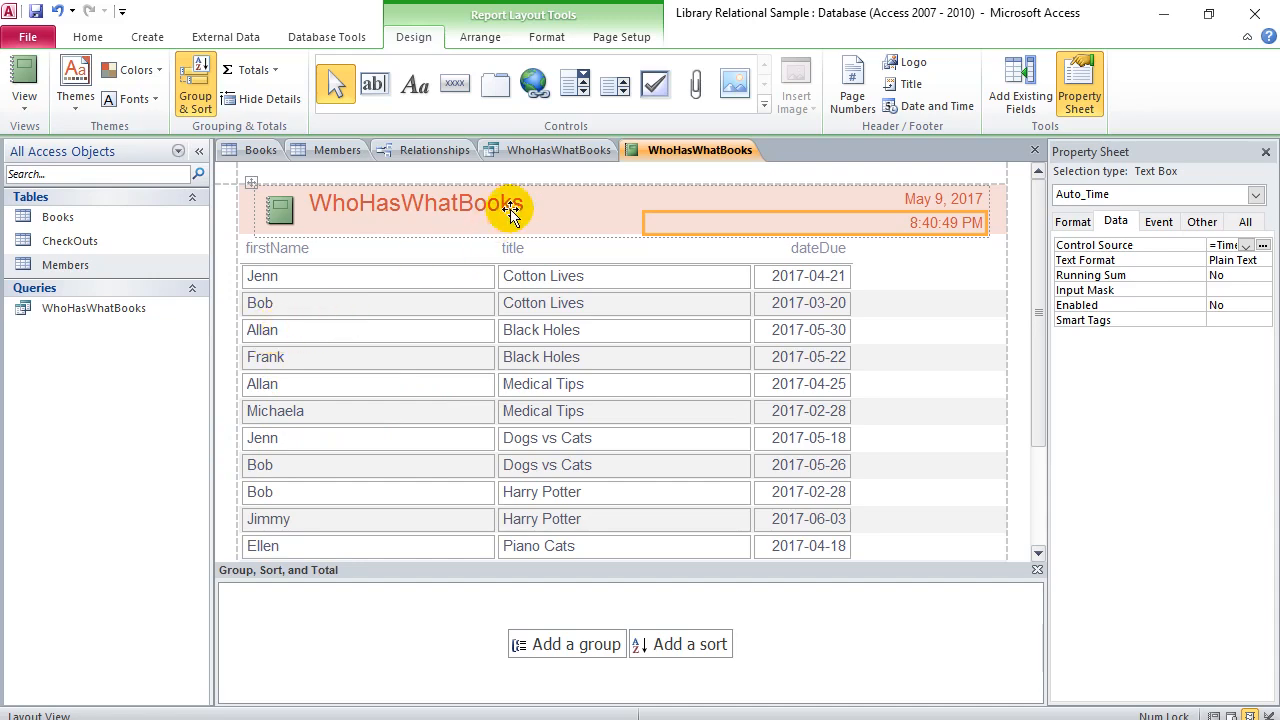
# Compare the query's datasheet with the report, and toggle the Group, Sort, and Total pane, leaving it shown
pyautogui.click(540, 149)
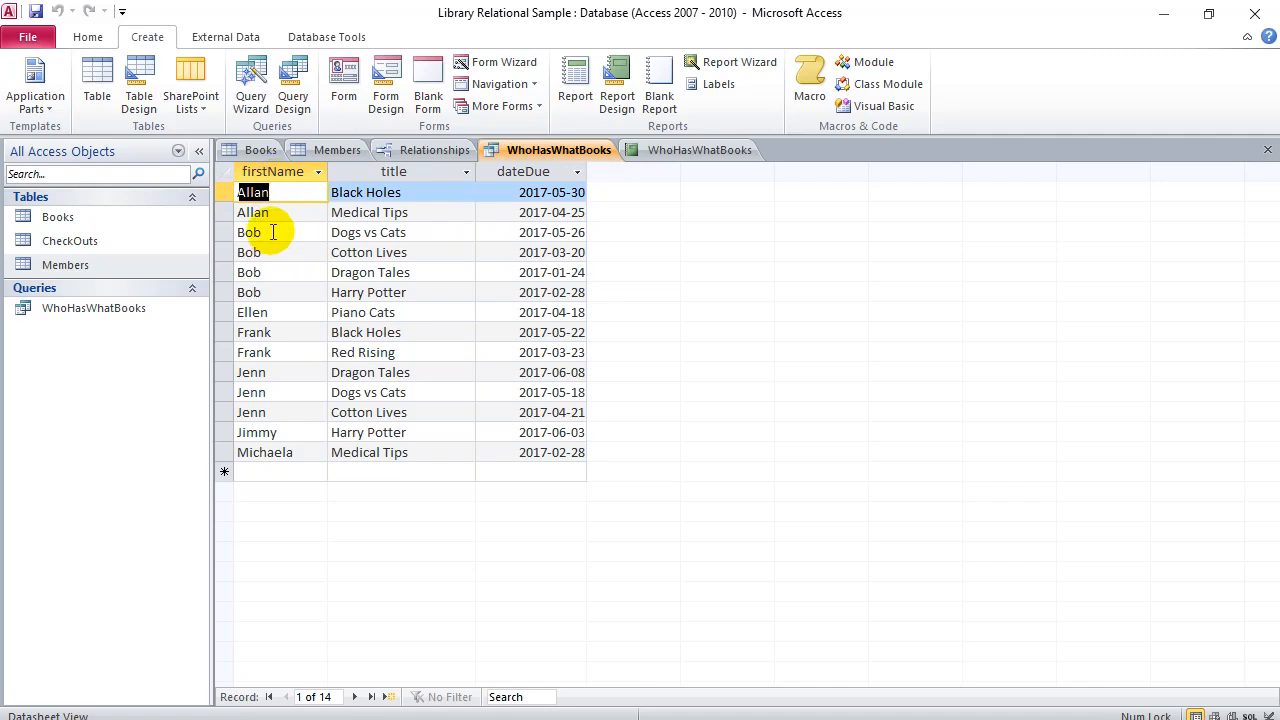
pyautogui.click(680, 150)
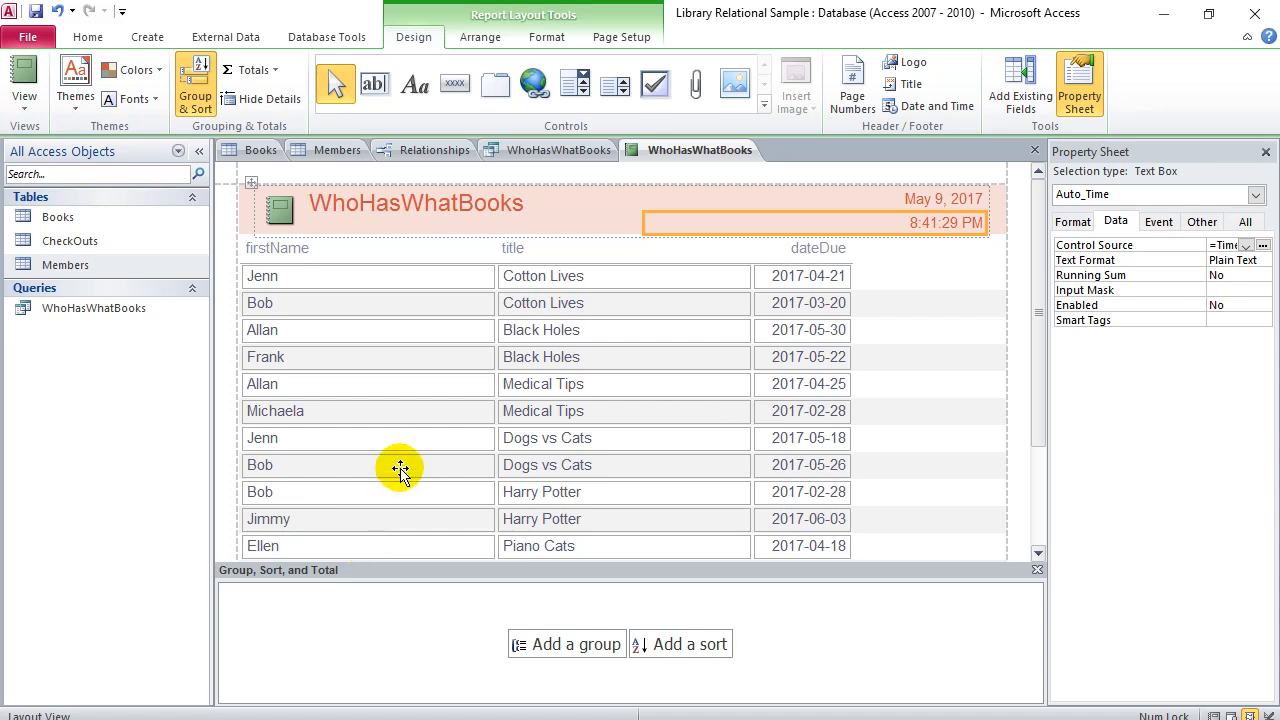
pyautogui.click(200, 82)
pyautogui.click(197, 87)
pyautogui.click(197, 87)
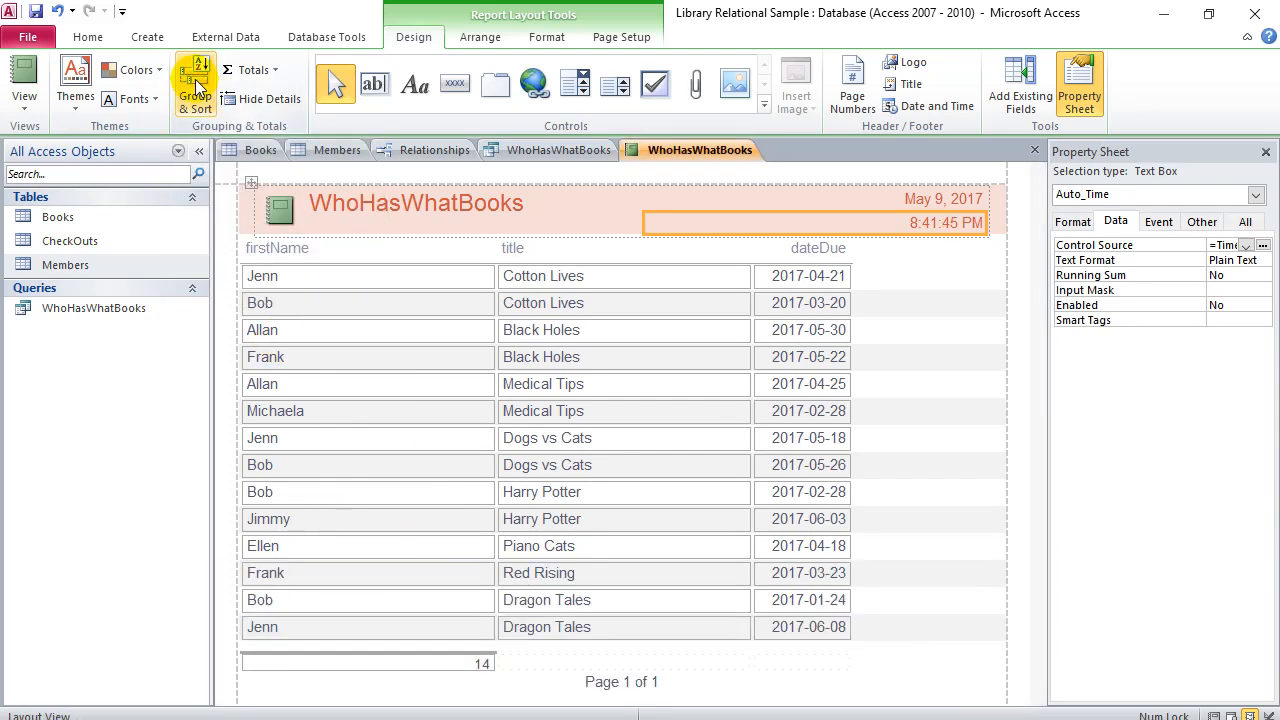
pyautogui.click(197, 87)
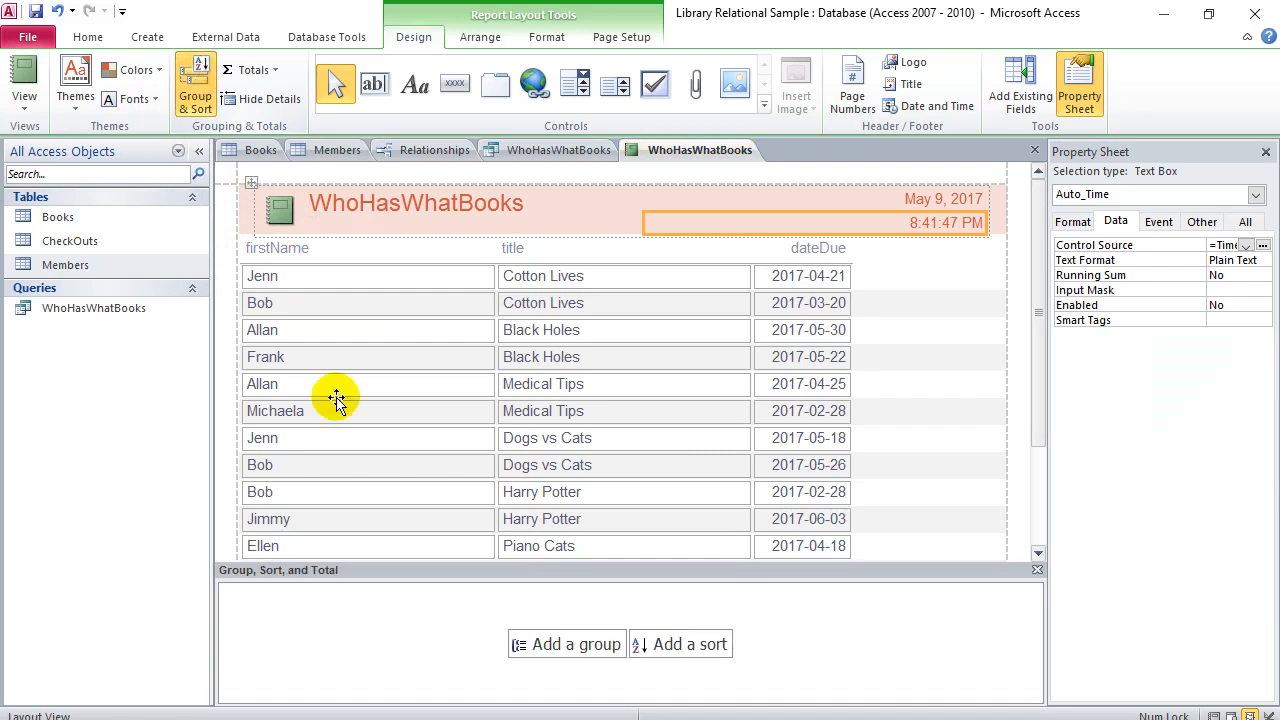
pyautogui.click(193, 87)
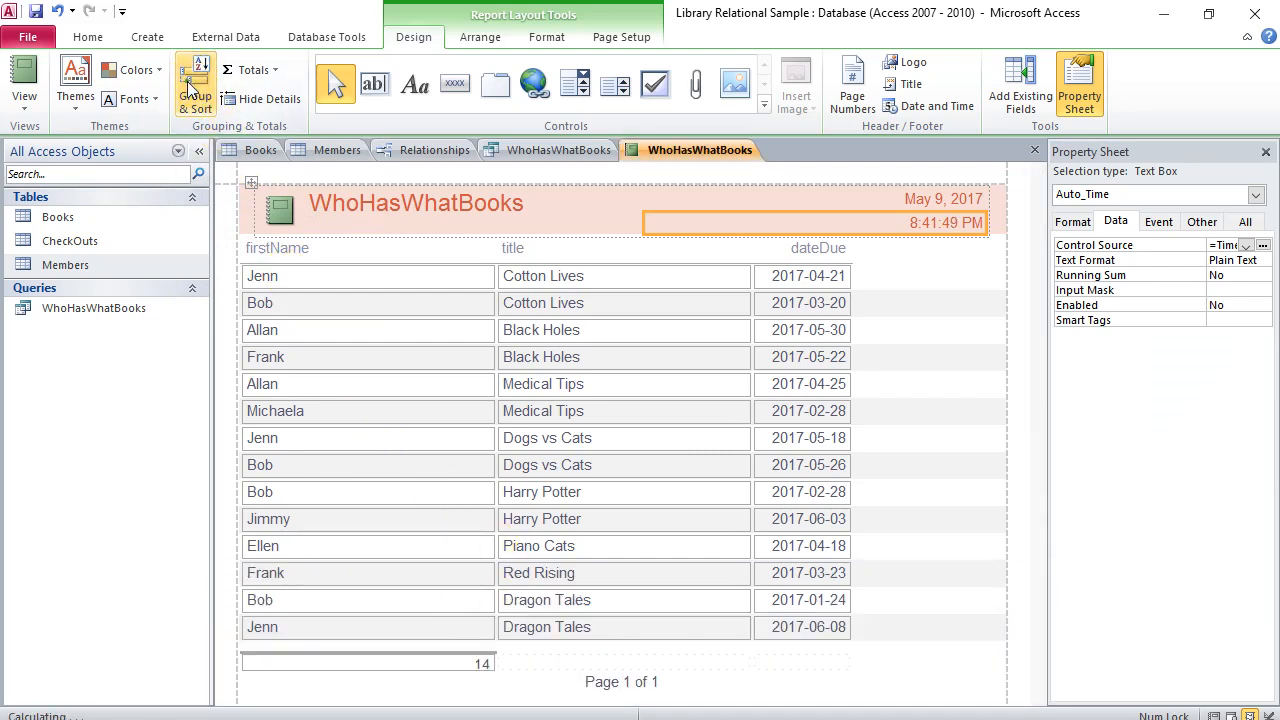
pyautogui.click(191, 88)
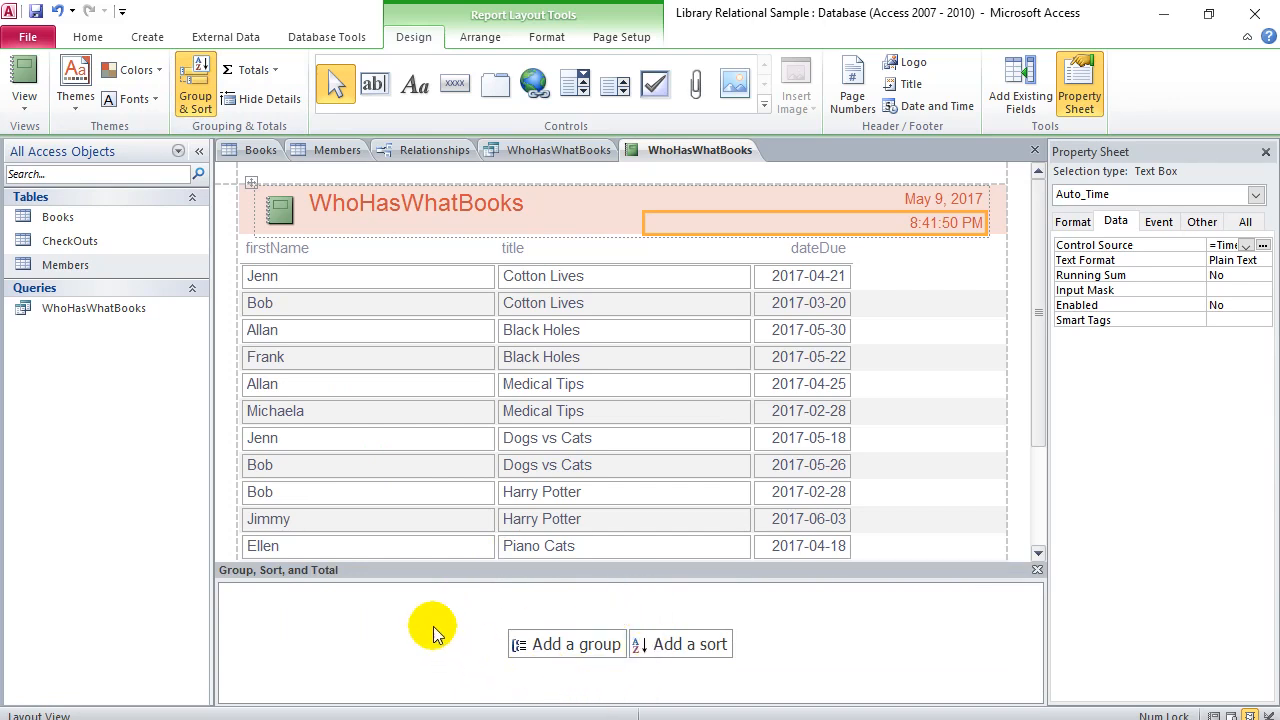
# Group the report's records on the firstName field
pyautogui.click(297, 252)
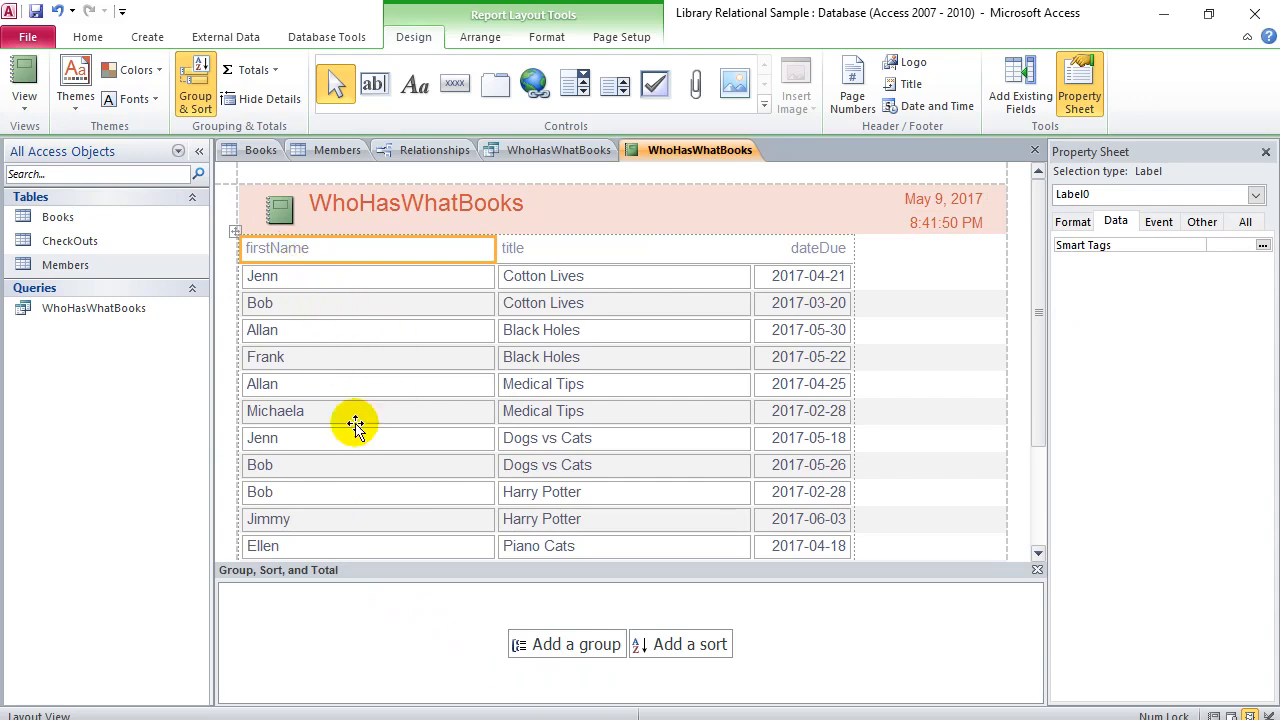
pyautogui.click(325, 314)
pyautogui.click(321, 282)
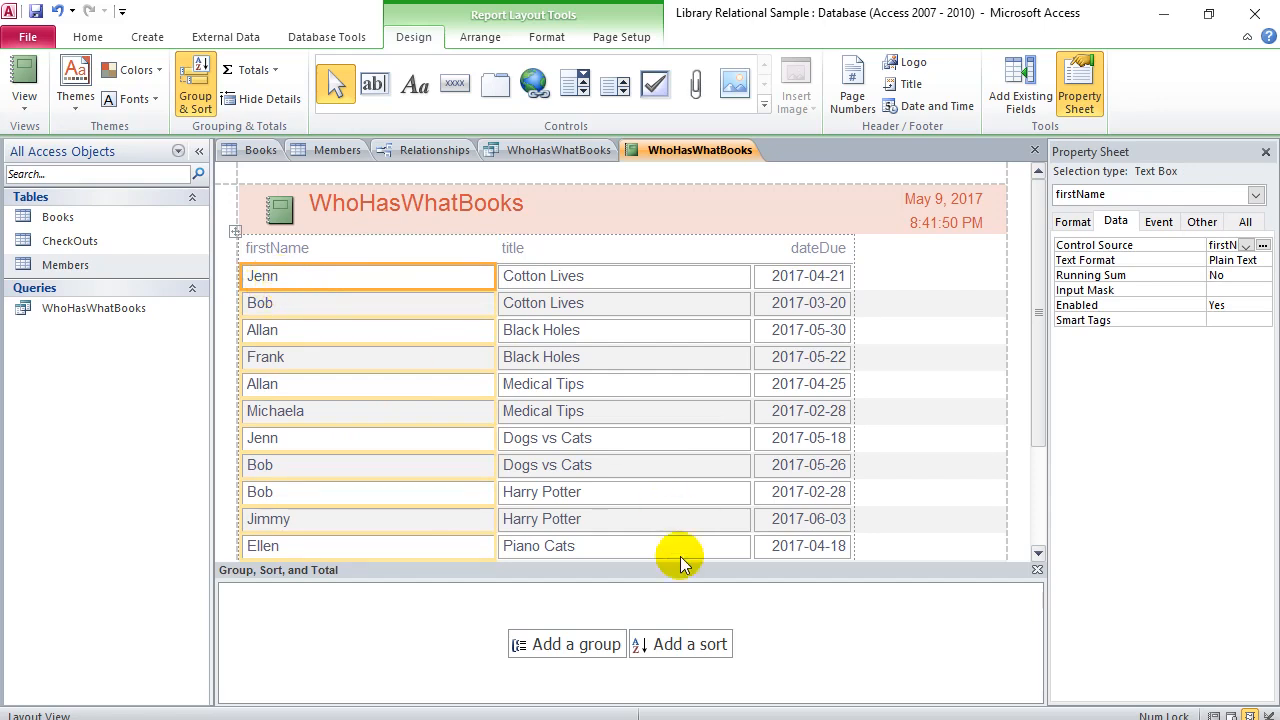
pyautogui.click(576, 644)
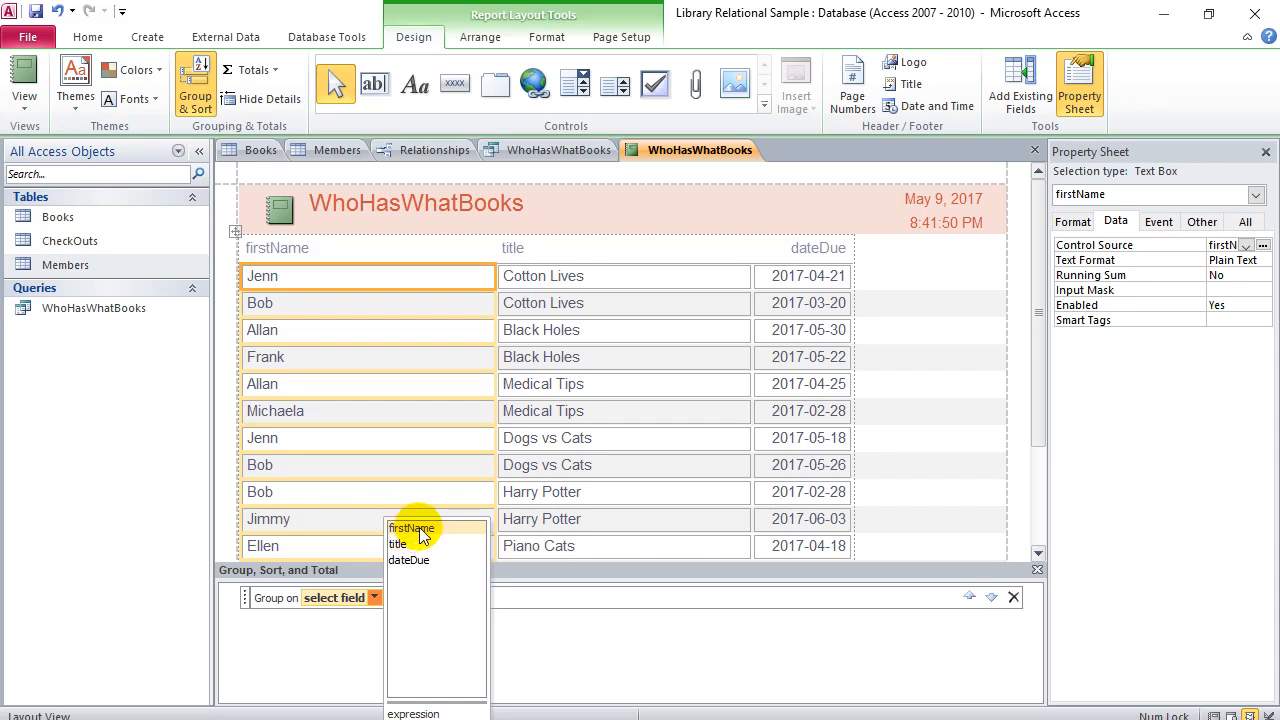
pyautogui.click(416, 530)
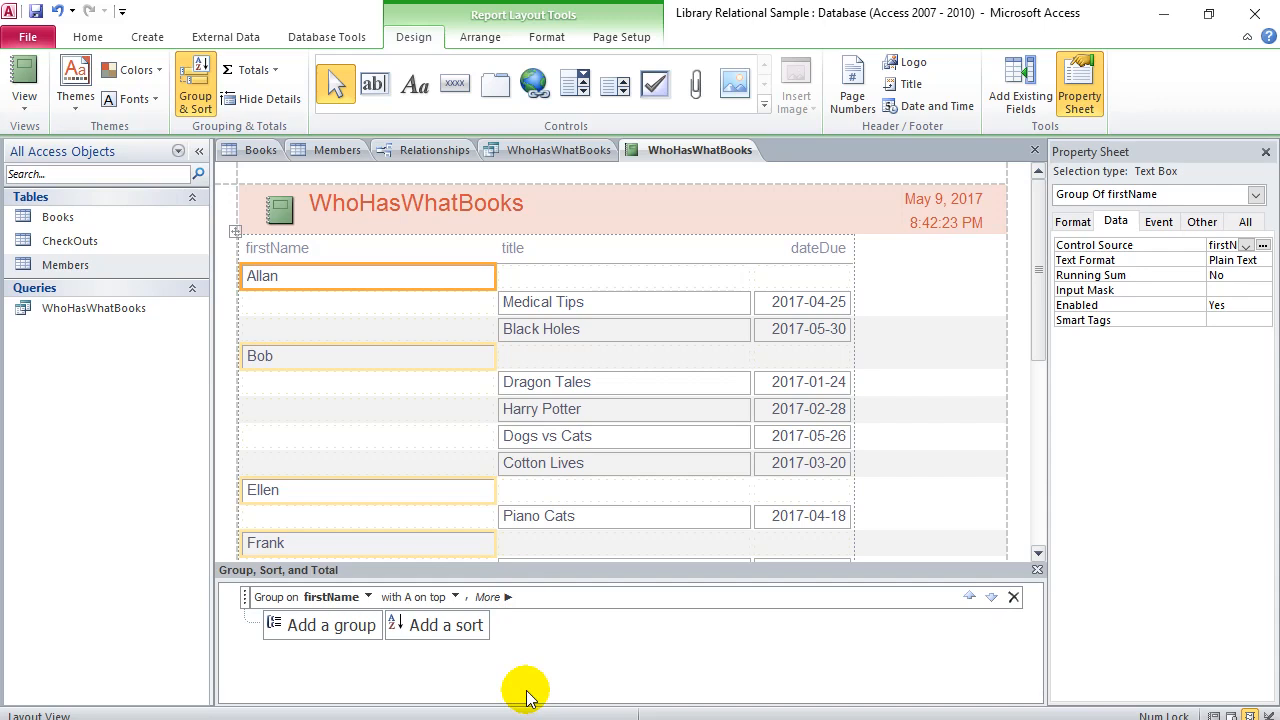
pyautogui.click(538, 308)
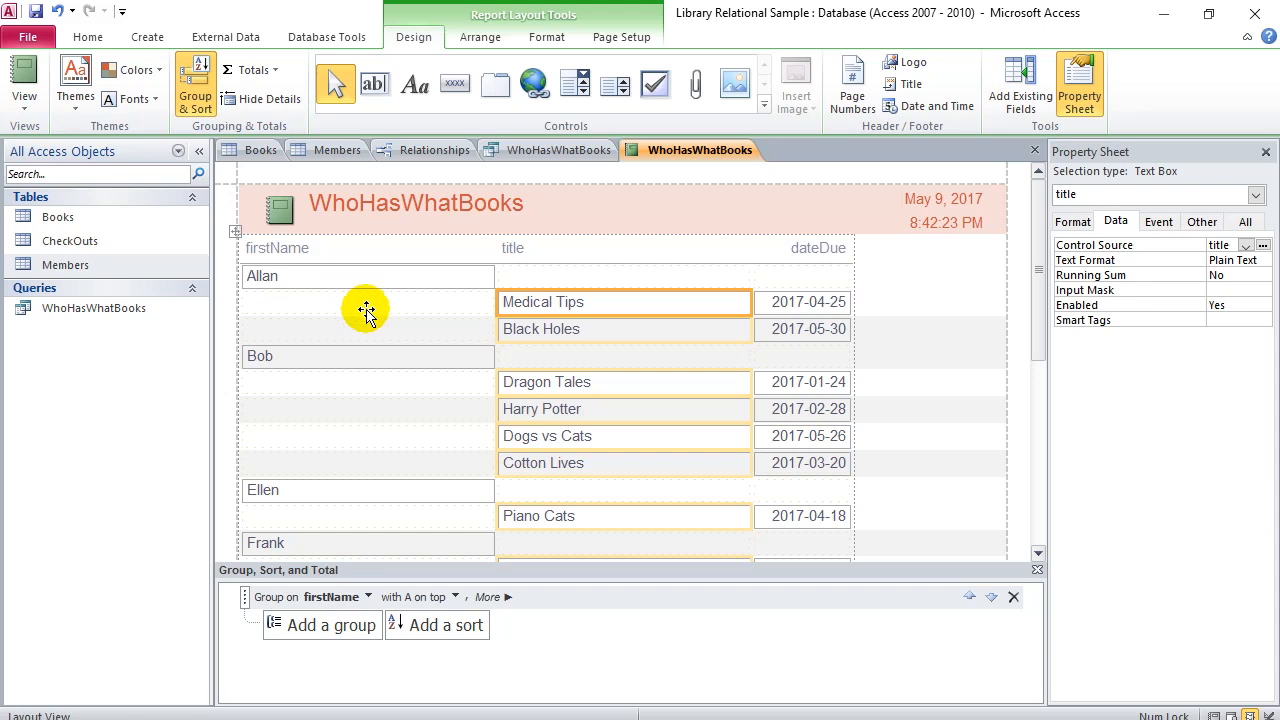
# Review the grouped report from top to bottom in Print Preview, and return it to Layout View
pyautogui.rightClick(670, 153)
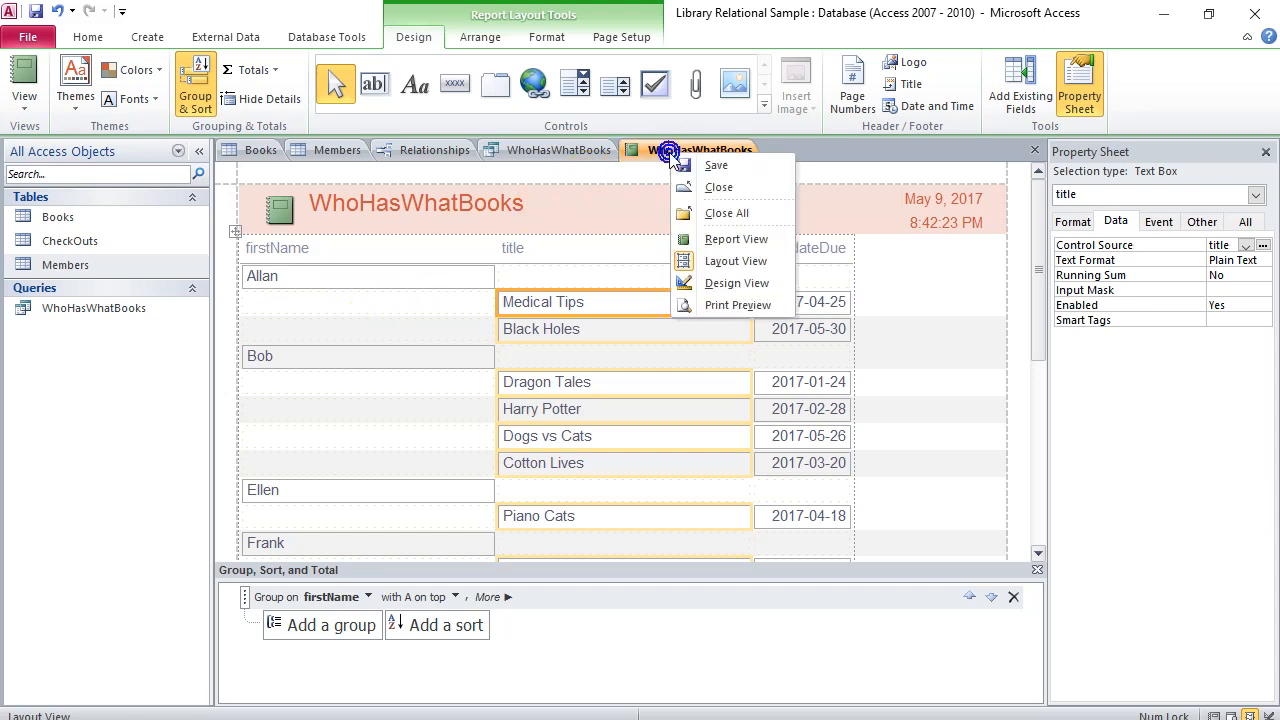
pyautogui.click(718, 309)
pyautogui.scroll(-5, 958, 445)
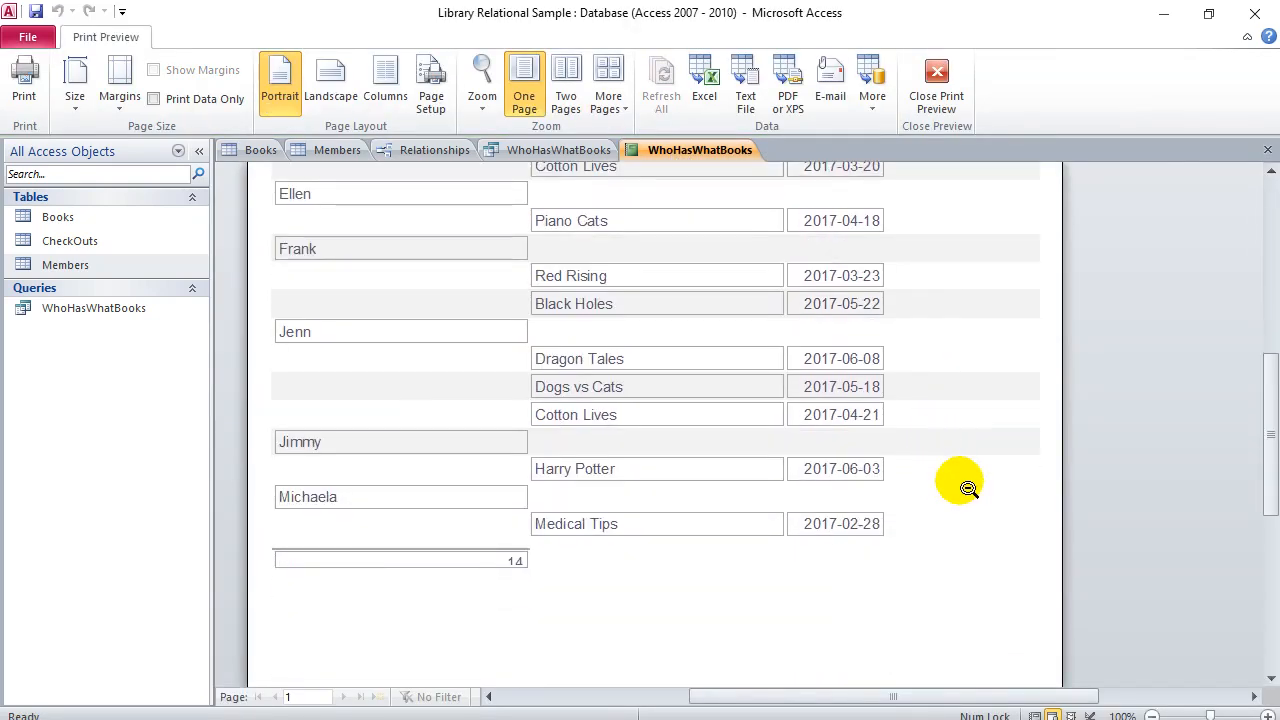
pyautogui.scroll(5, 968, 488)
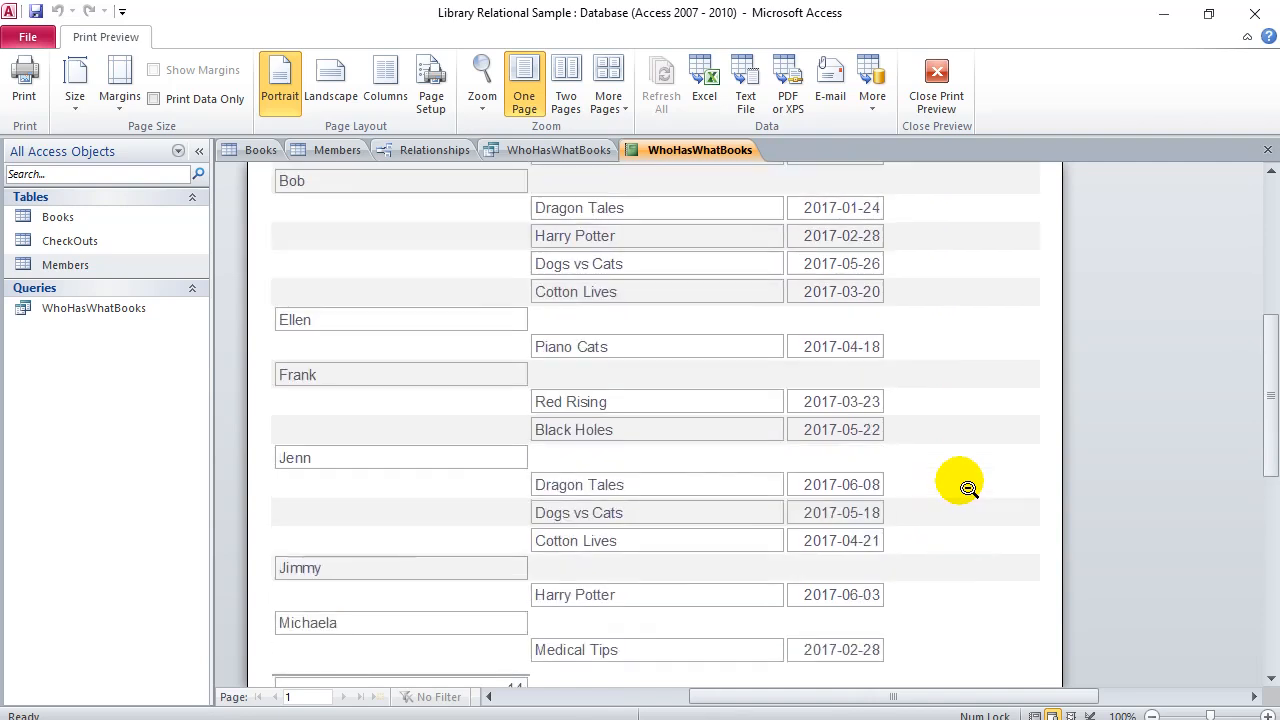
pyautogui.scroll(1, 968, 488)
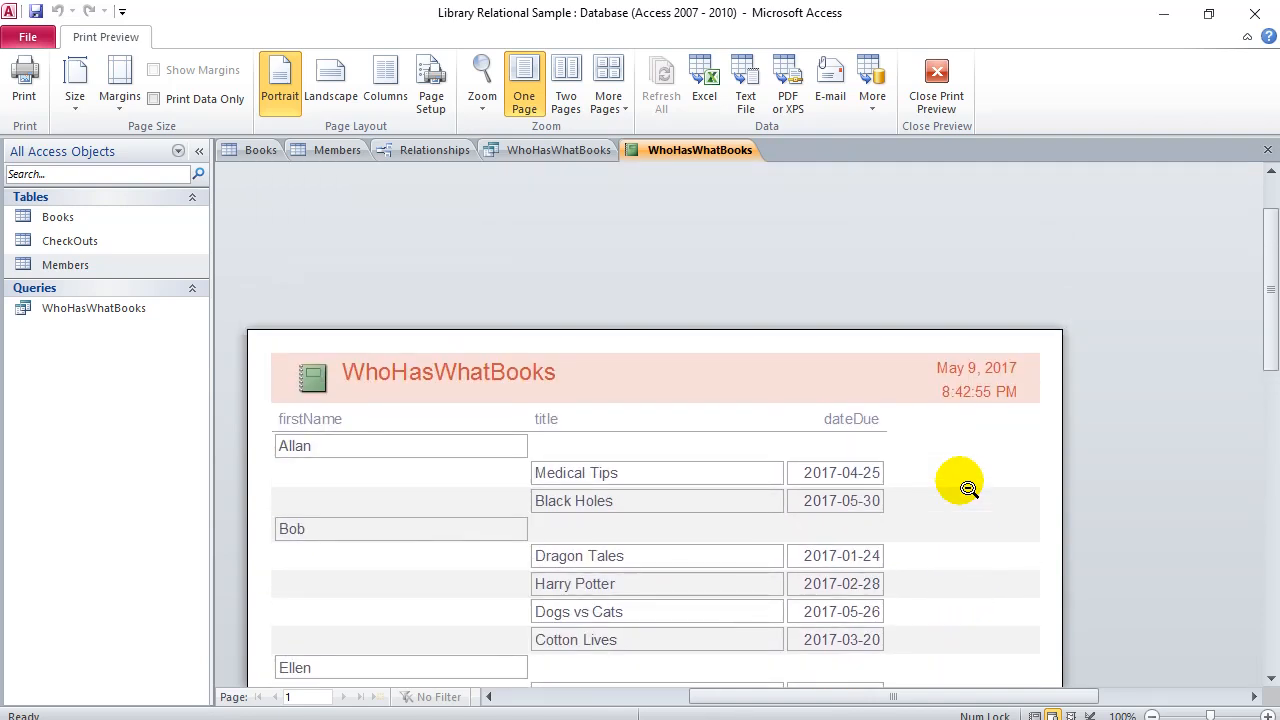
pyautogui.scroll(-2, 968, 488)
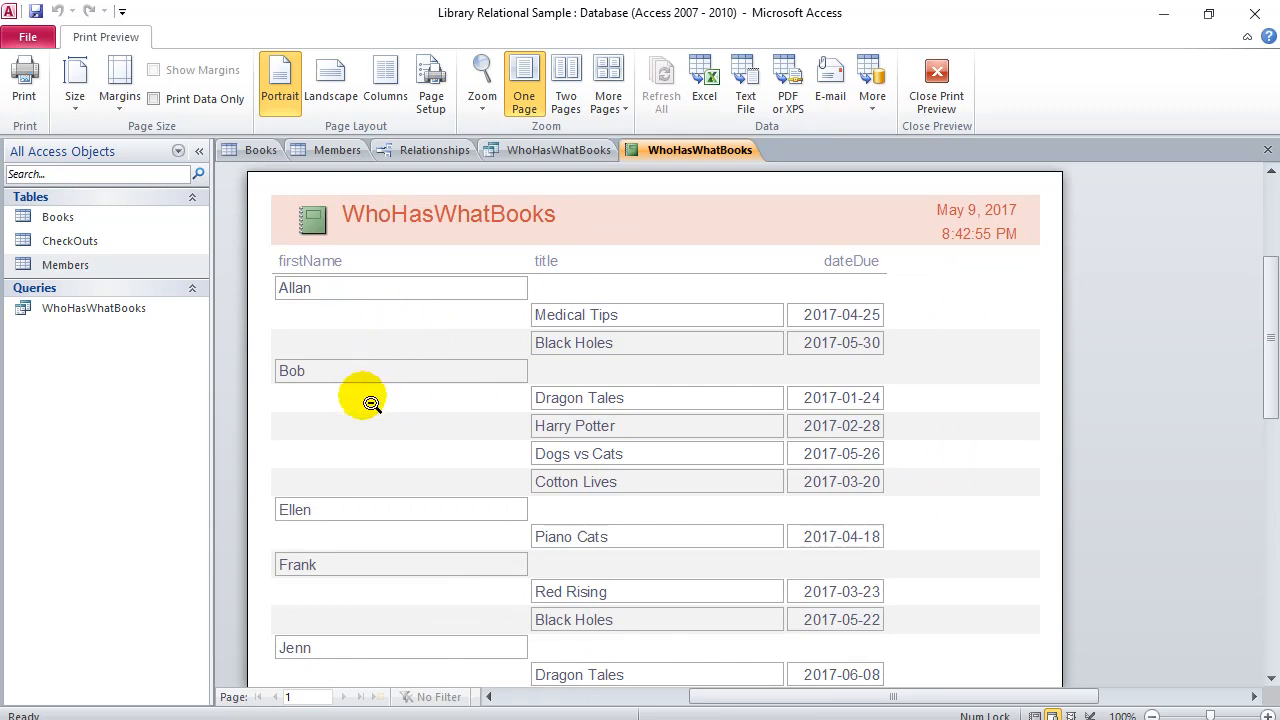
pyautogui.scroll(-1, 390, 449)
pyautogui.scroll(1, 390, 449)
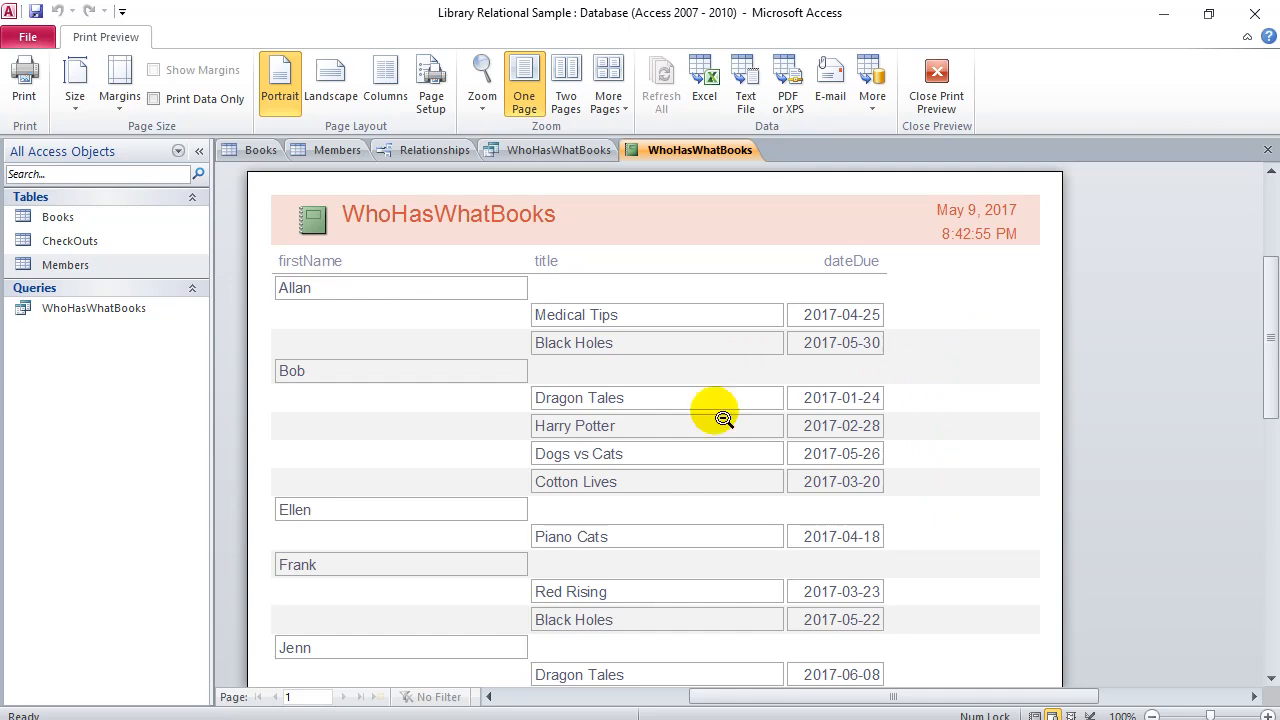
pyautogui.rightClick(677, 157)
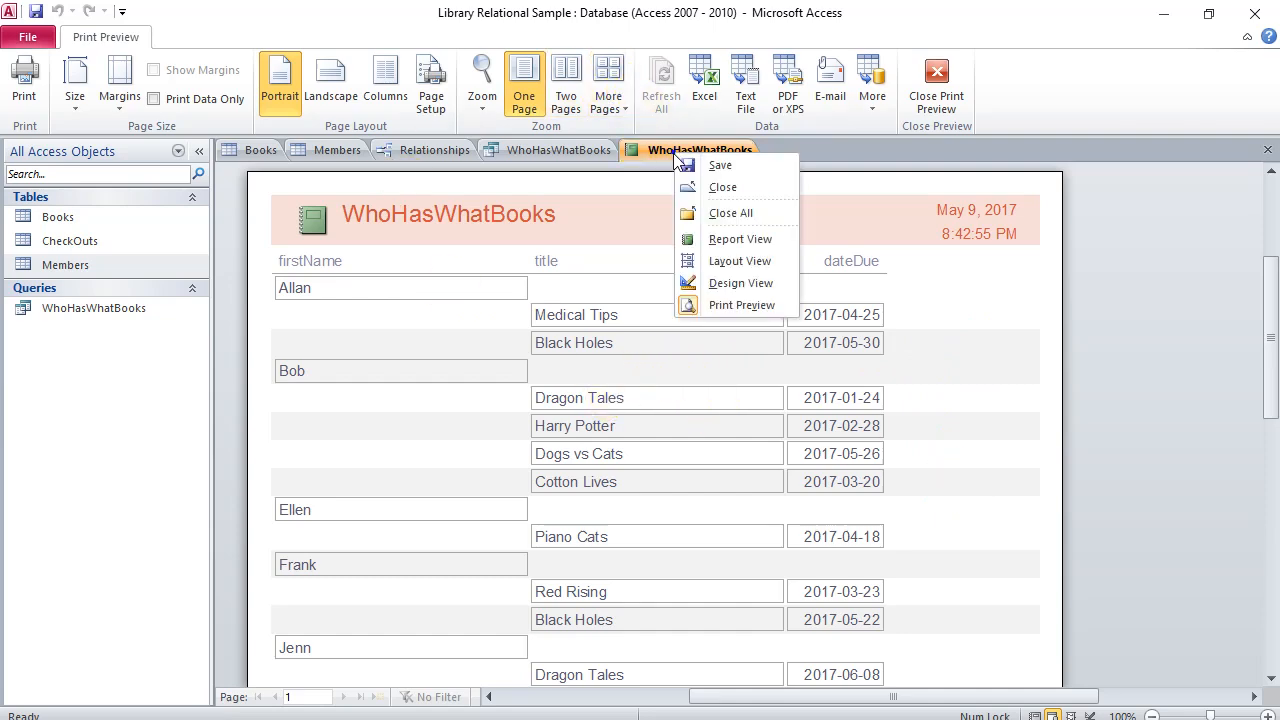
pyautogui.click(706, 261)
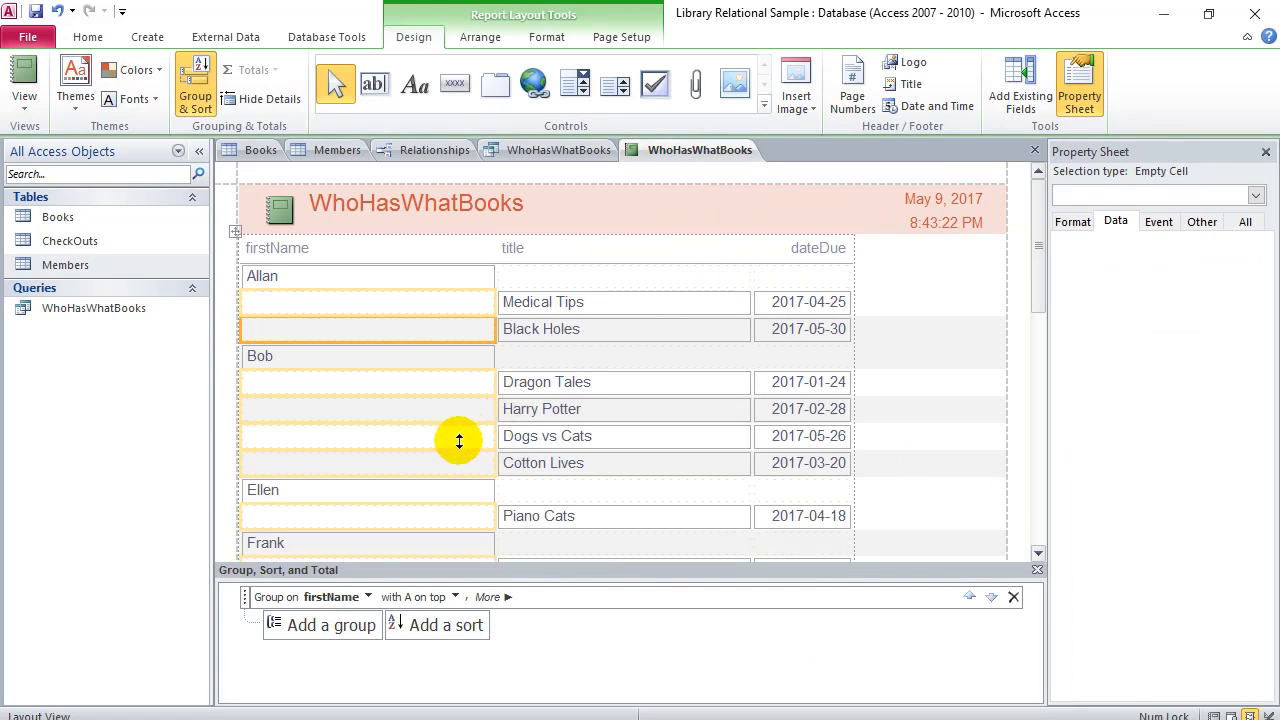
# Set the Alternate Back Color of the report's Detail section to No Color
pyautogui.click(931, 332)
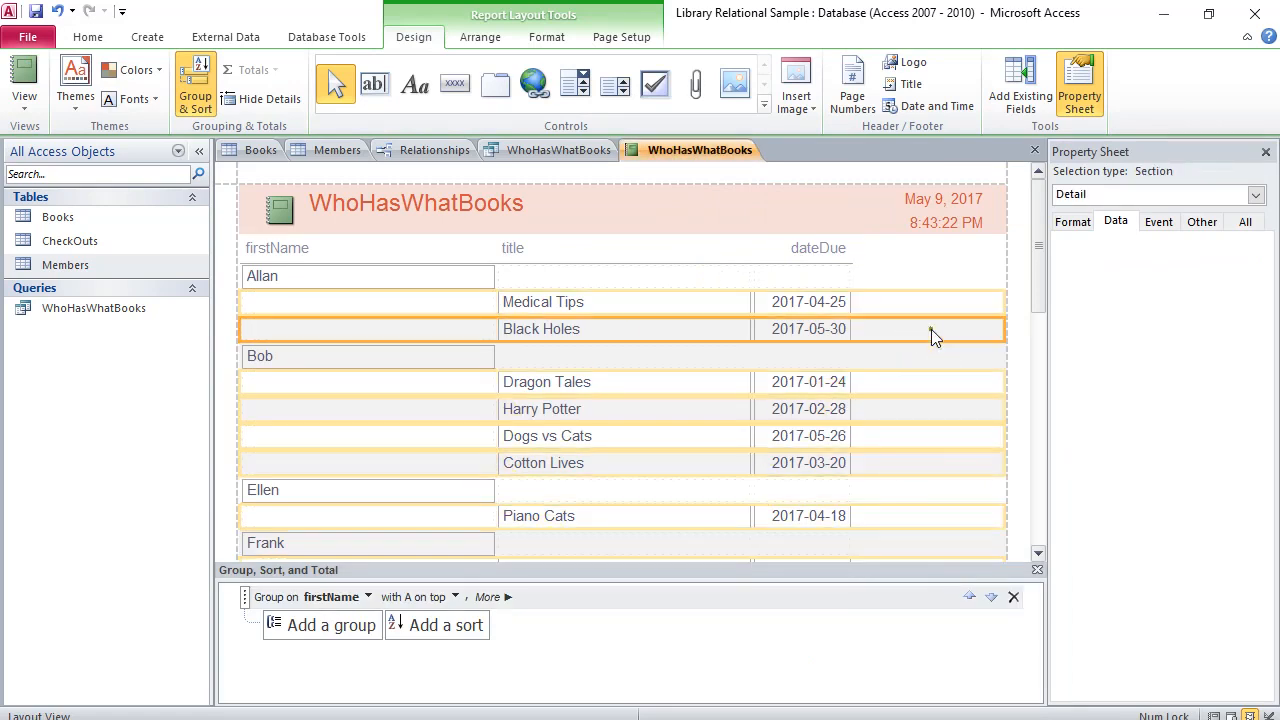
pyautogui.click(1070, 222)
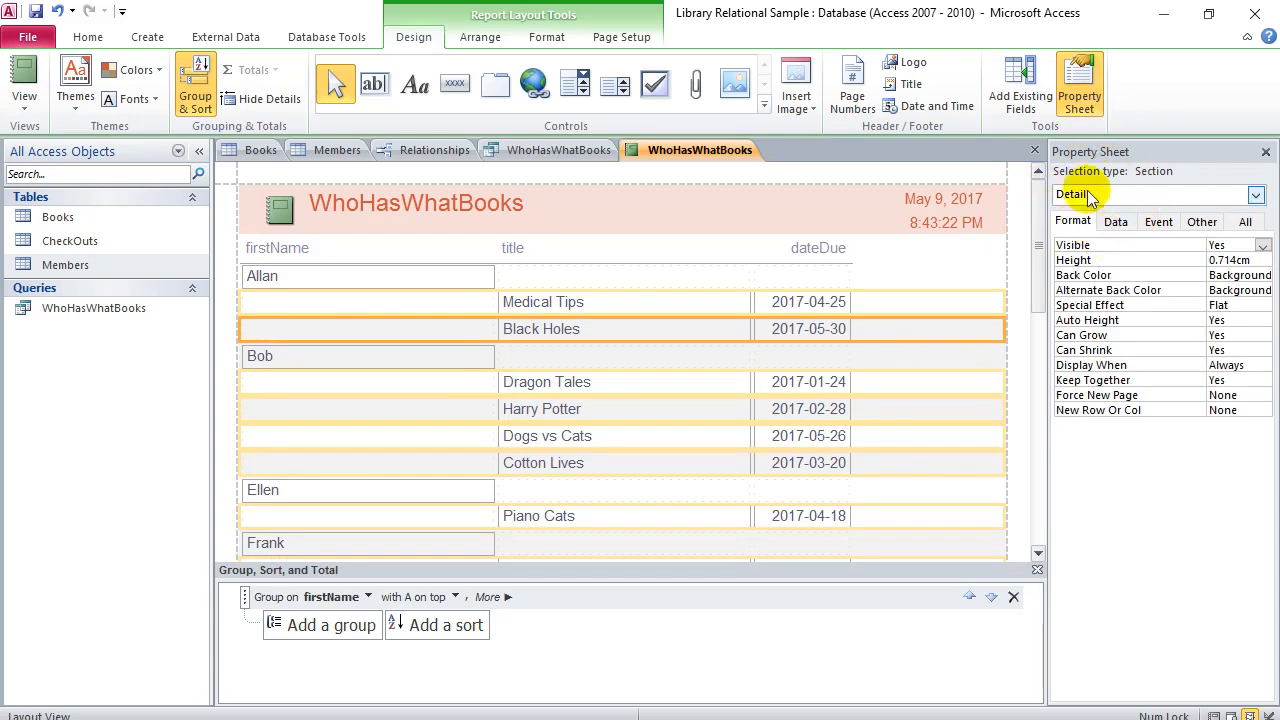
pyautogui.click(1085, 88)
pyautogui.click(1085, 88)
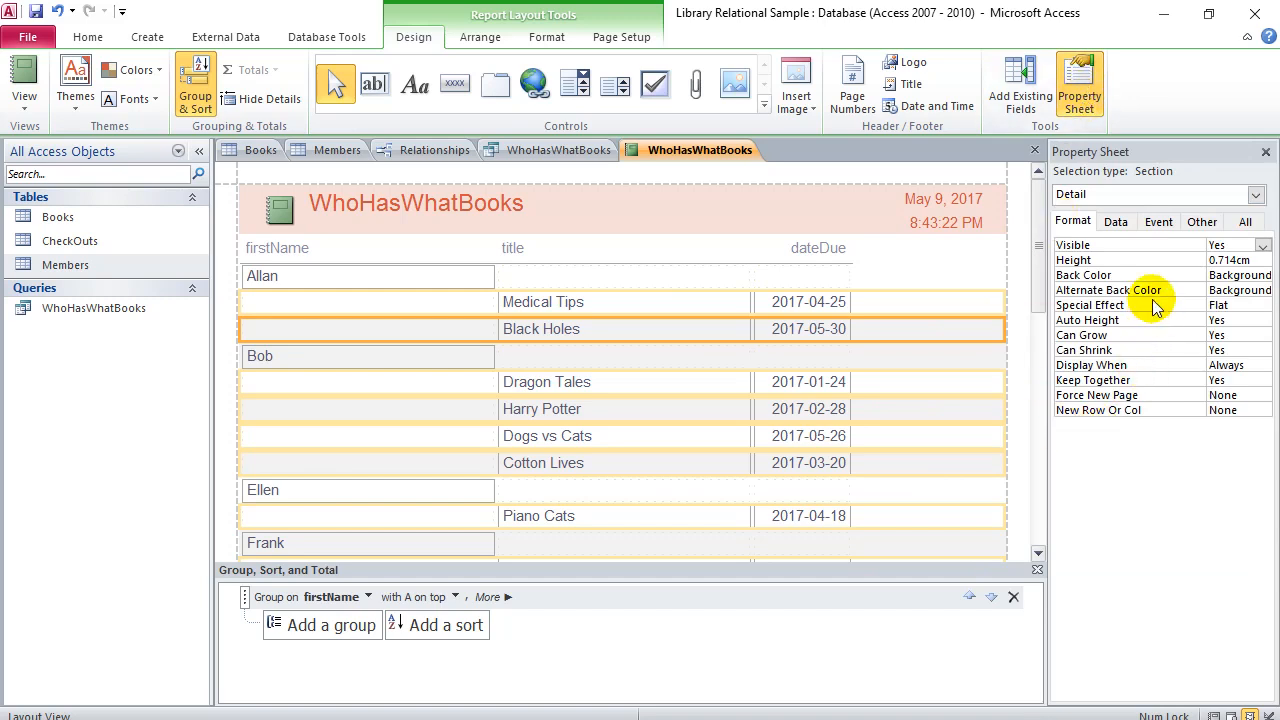
pyautogui.click(1232, 290)
pyautogui.click(1245, 290)
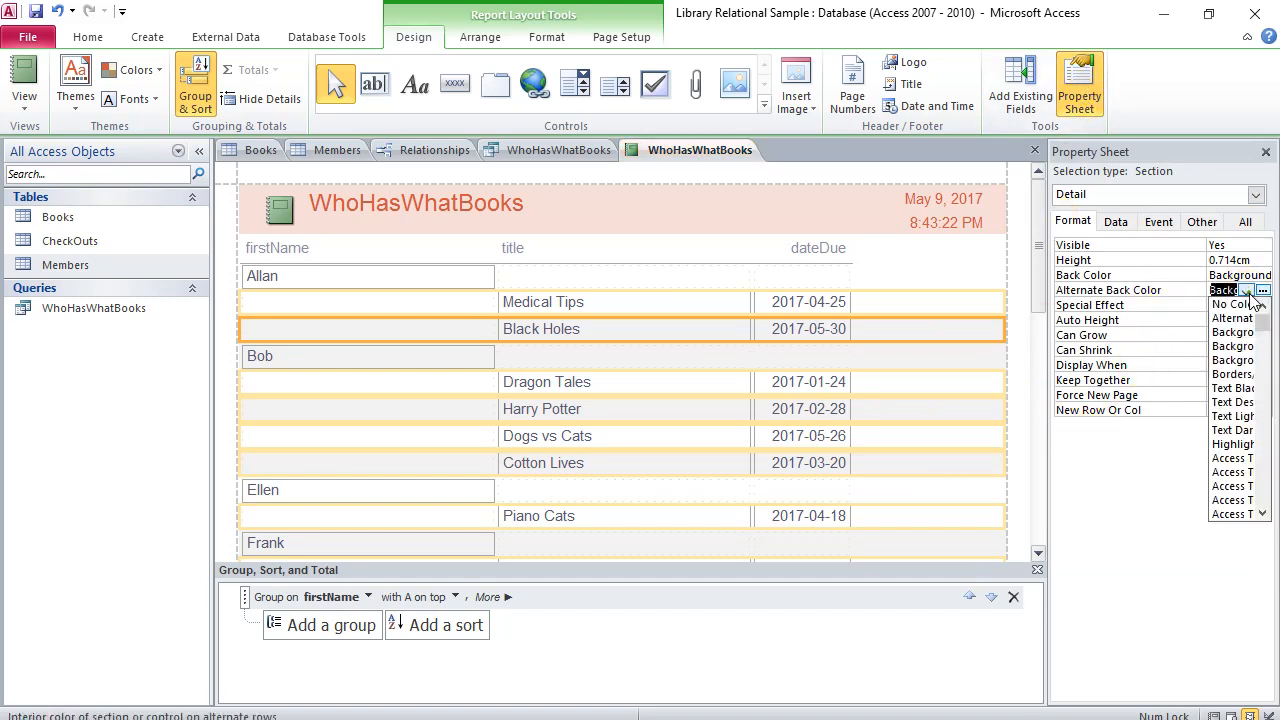
pyautogui.click(1230, 303)
# Set the Alternate Back Color of the firstName group header section to No Color
pyautogui.click(966, 358)
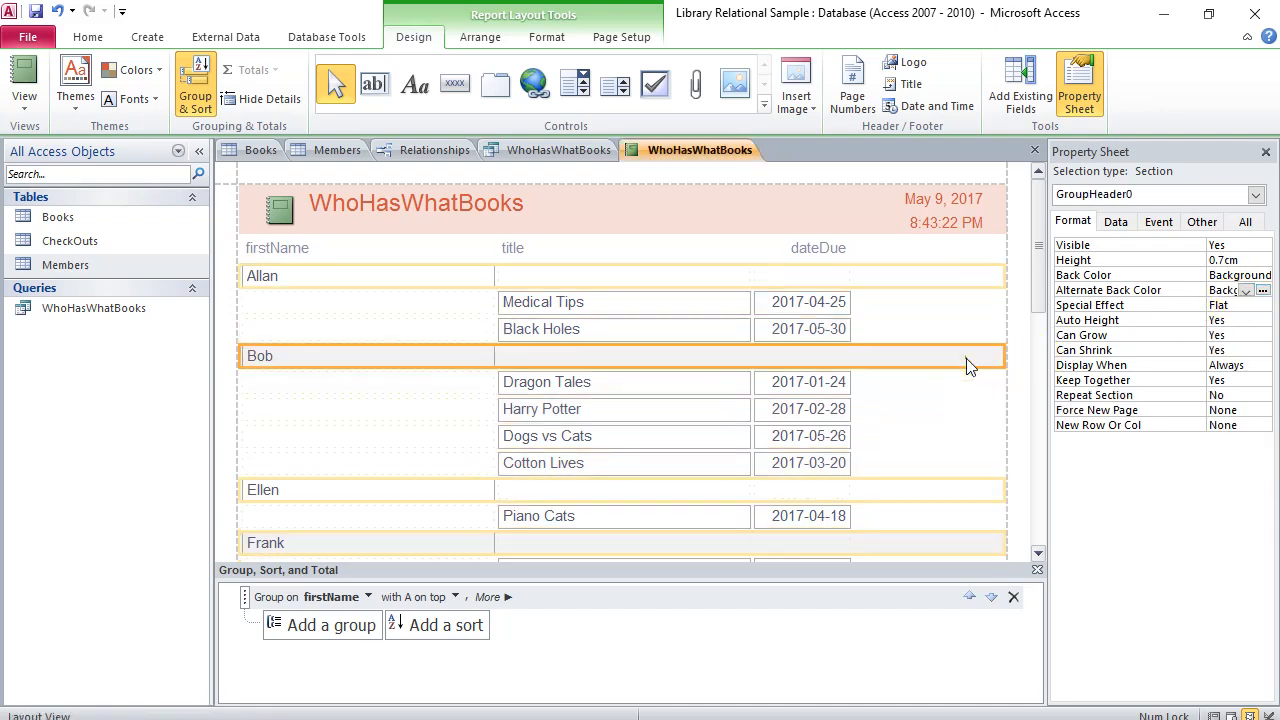
pyautogui.click(1246, 291)
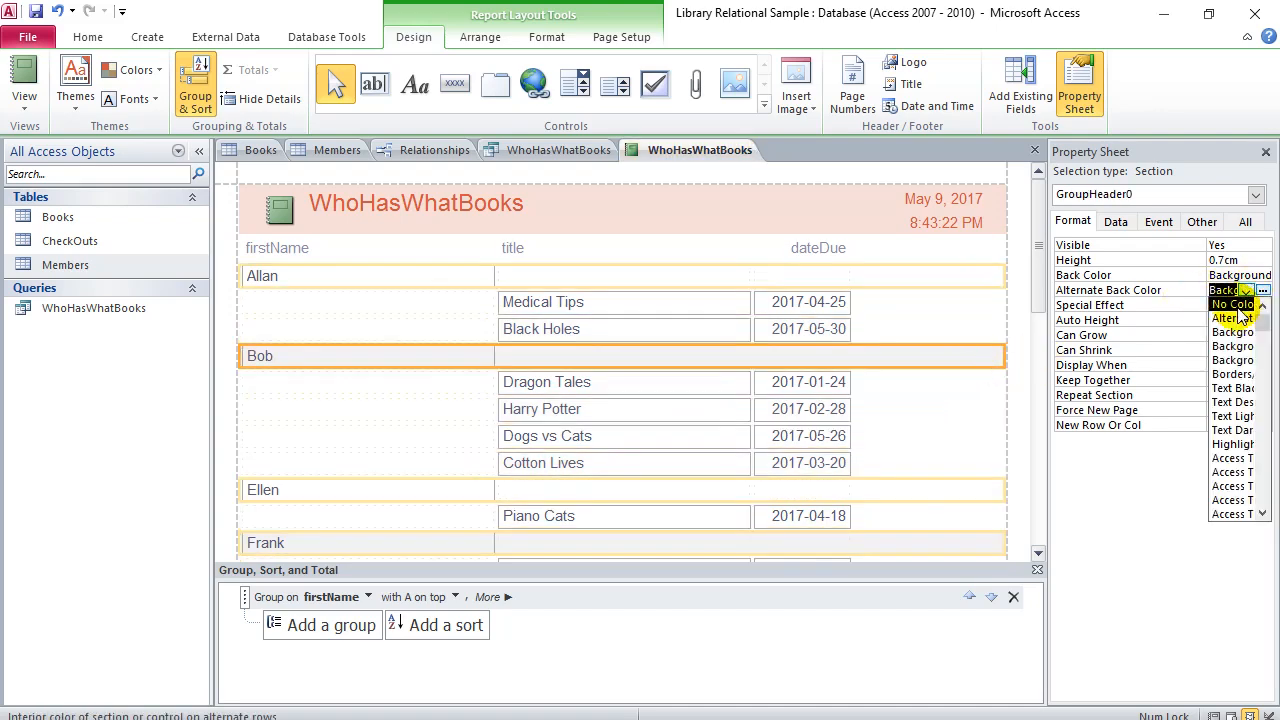
pyautogui.click(1238, 306)
pyautogui.scroll(-6, 856, 366)
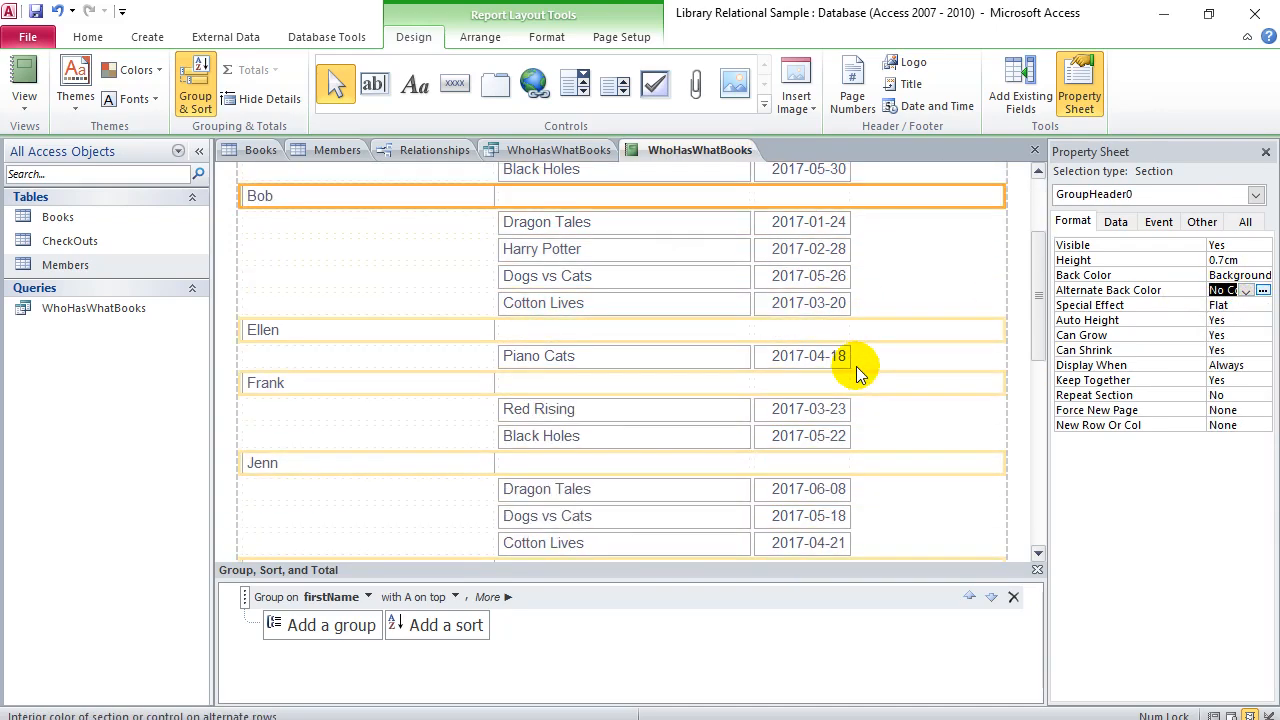
pyautogui.scroll(6, 856, 366)
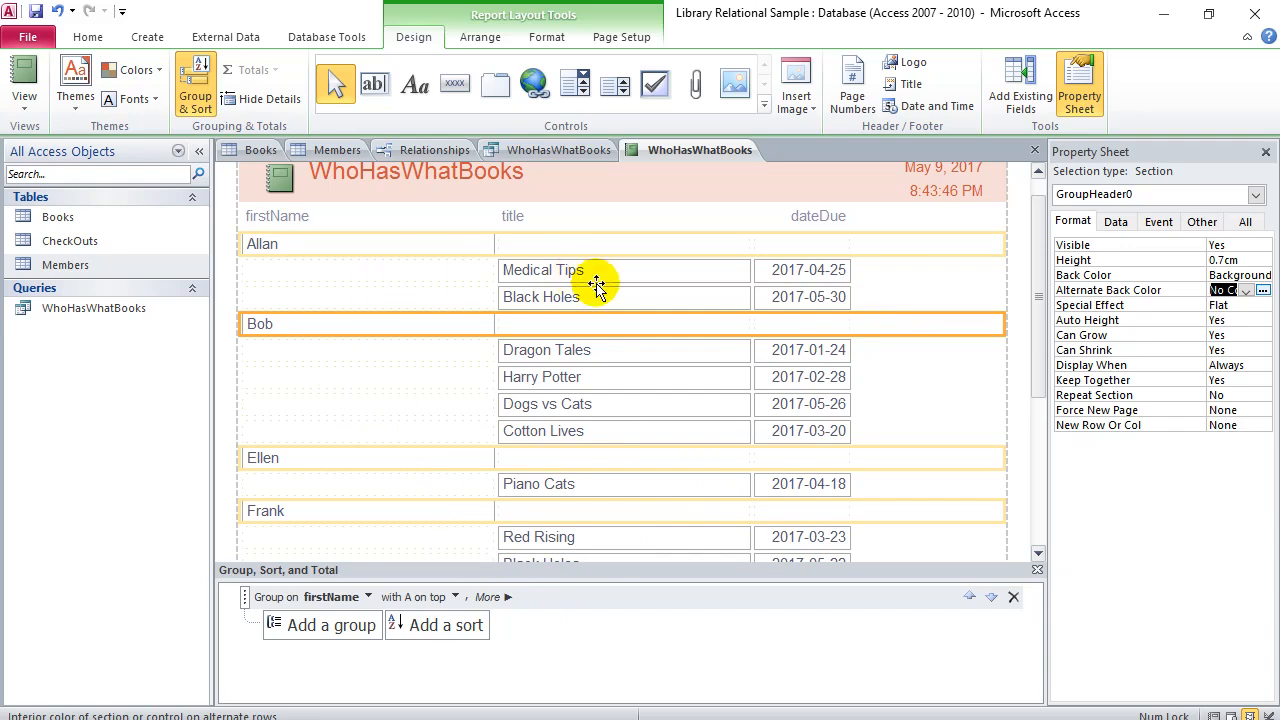
# Set the Border Style of the firstName group text boxes to Transparent, and widen the Property Sheet
pyautogui.click(293, 248)
pyautogui.click(530, 272)
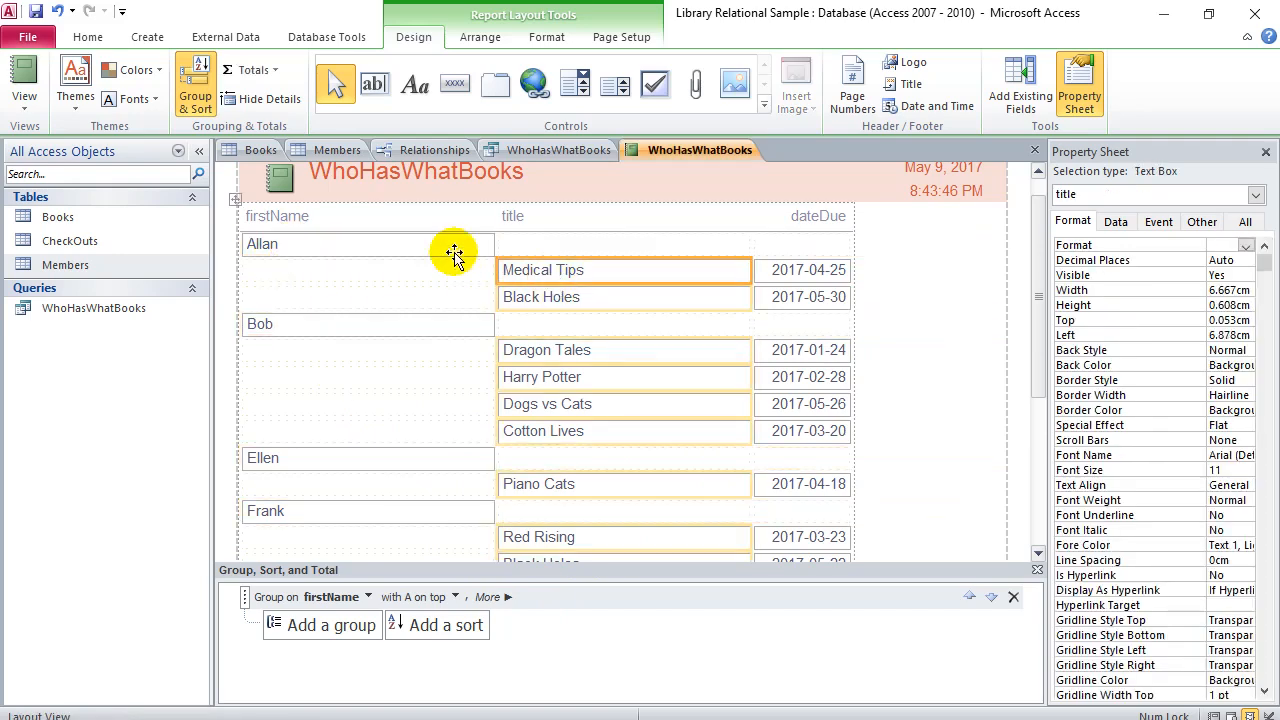
pyautogui.click(454, 253)
pyautogui.click(558, 280)
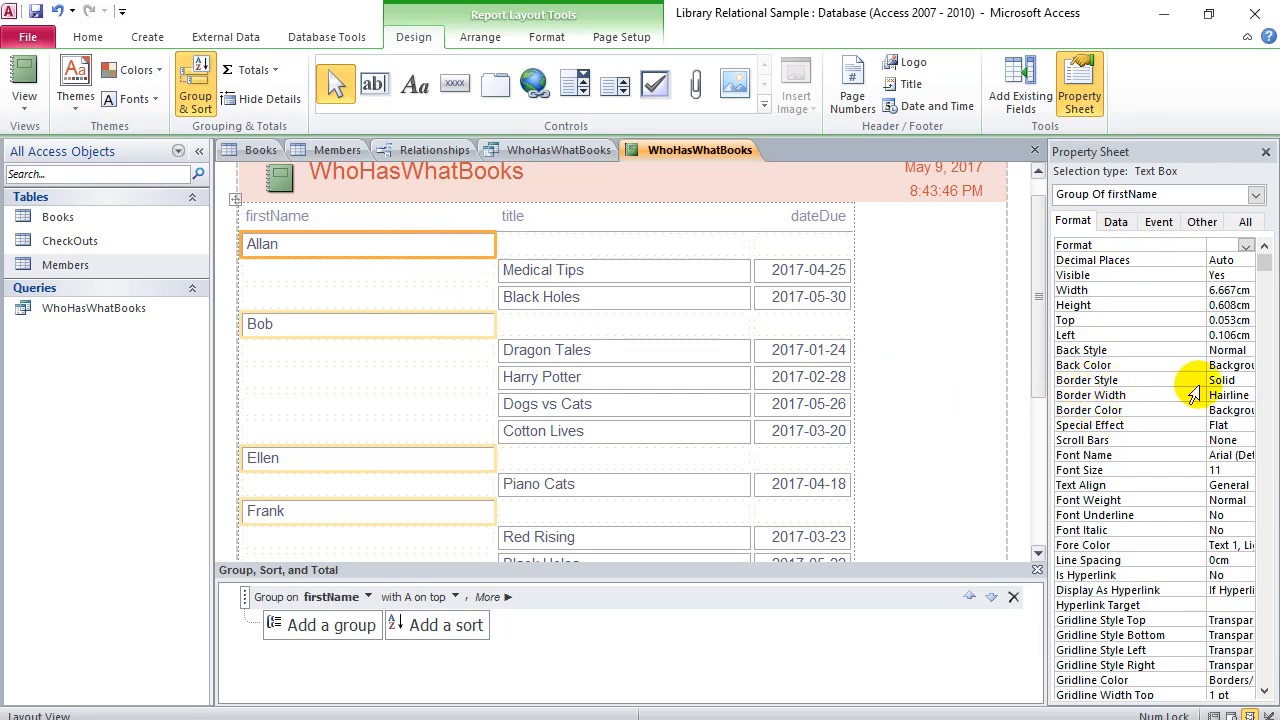
pyautogui.click(1253, 380)
pyautogui.click(1246, 380)
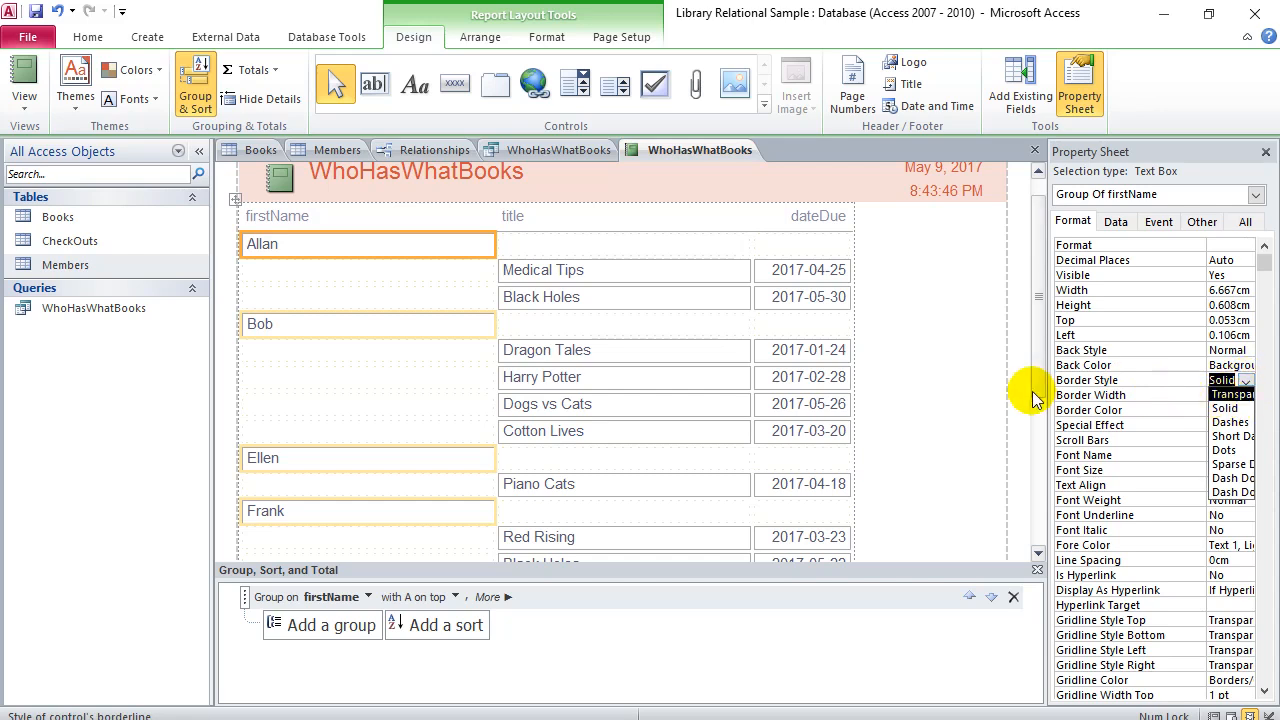
pyautogui.click(1228, 395)
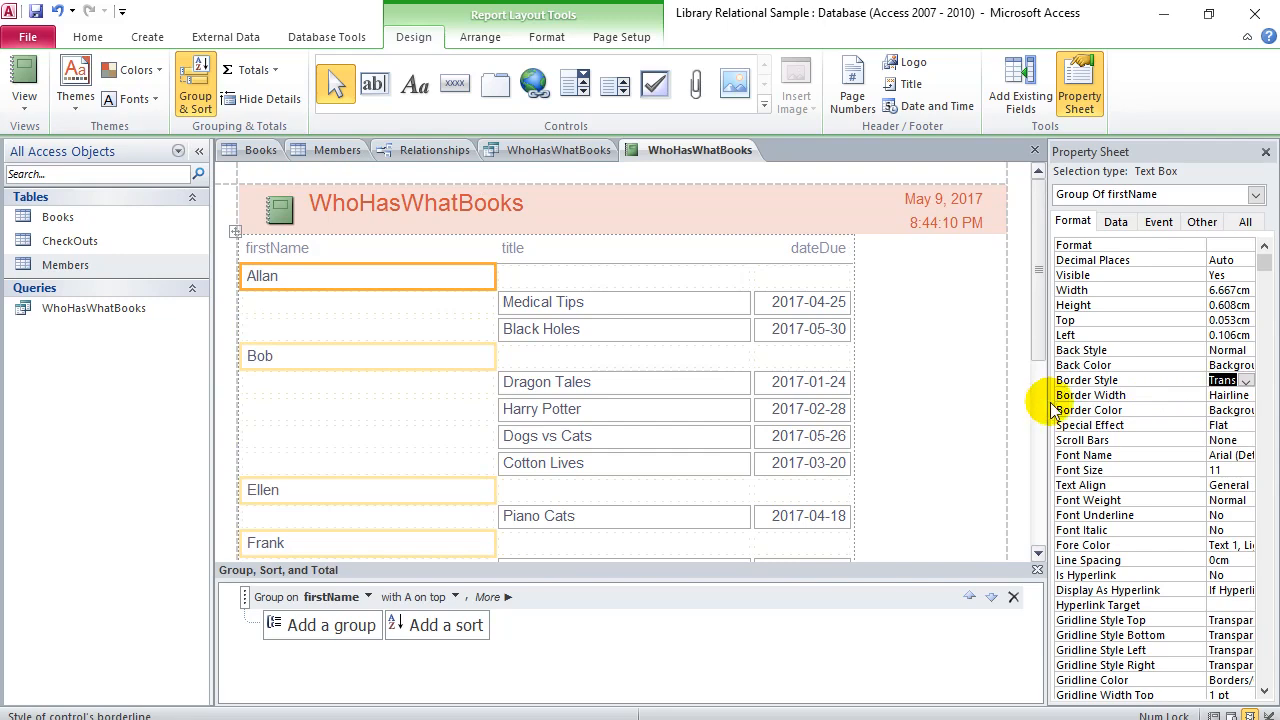
pyautogui.moveTo(1049, 405); pyautogui.dragTo(1011, 405)
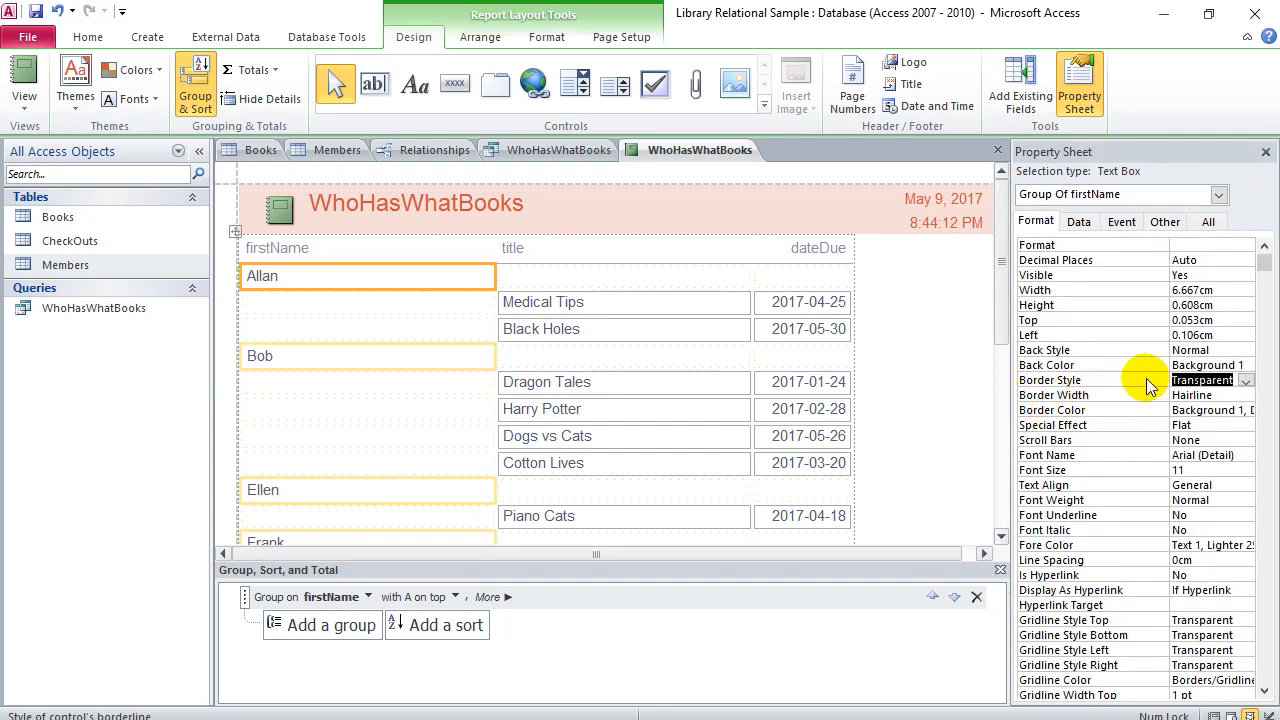
# Set the Border Style of the title and dateDue text boxes to Transparent
pyautogui.click(632, 300)
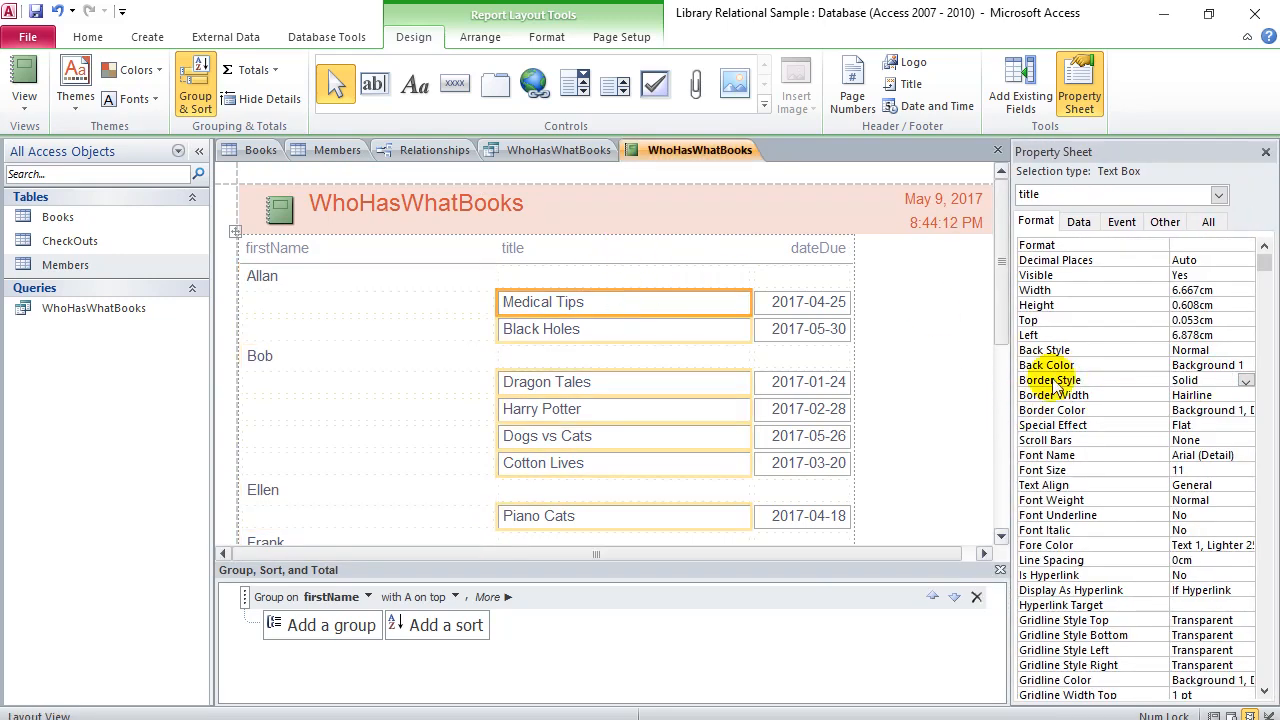
pyautogui.click(1245, 381)
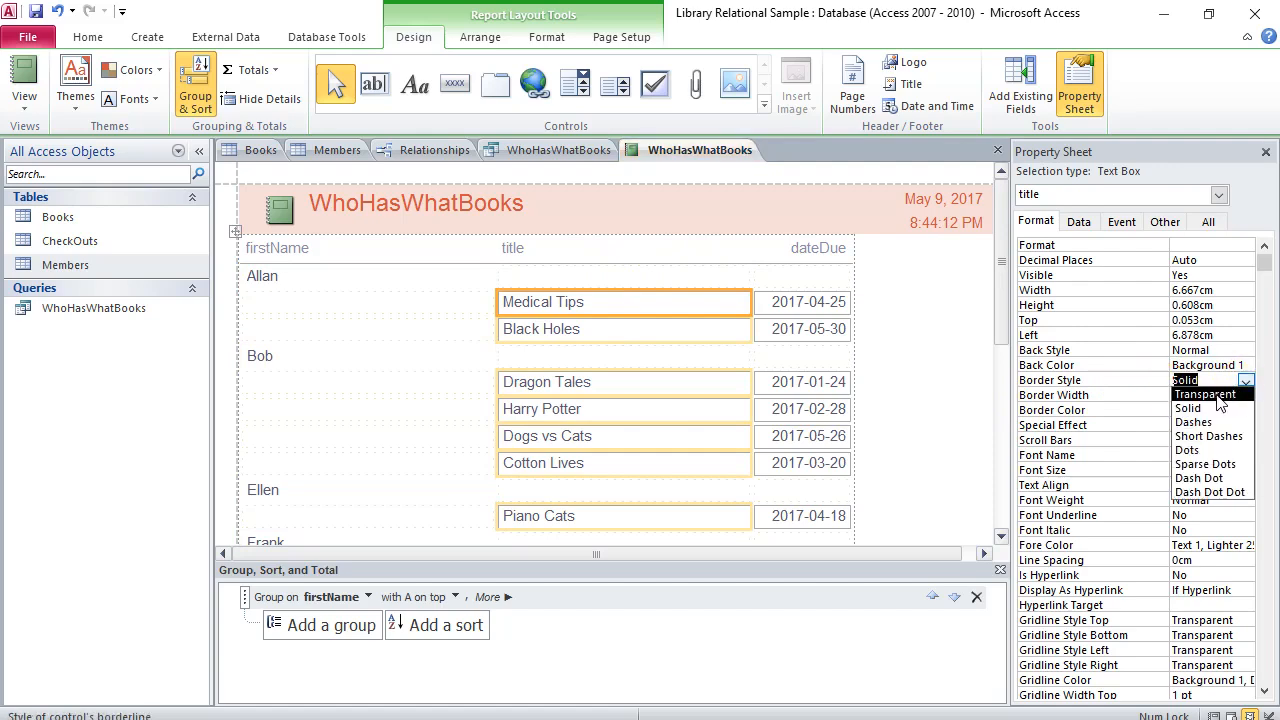
pyautogui.click(1205, 395)
pyautogui.click(837, 321)
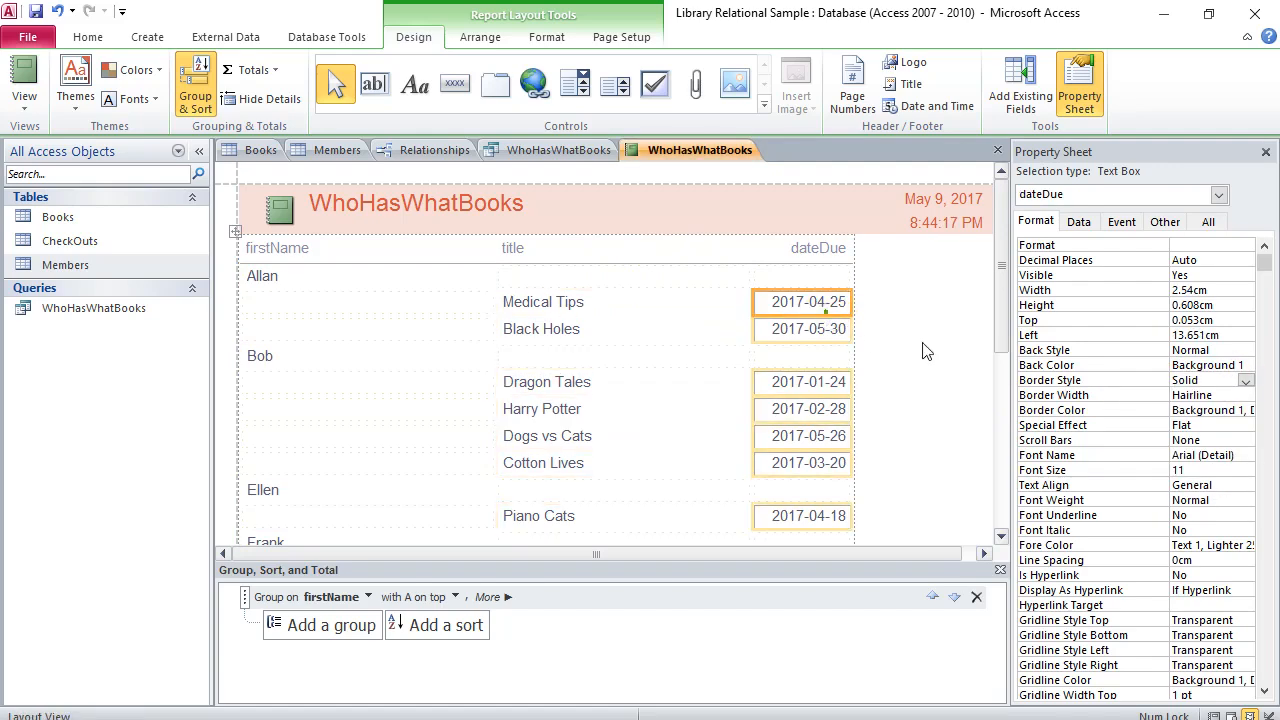
pyautogui.click(1247, 381)
pyautogui.click(1205, 395)
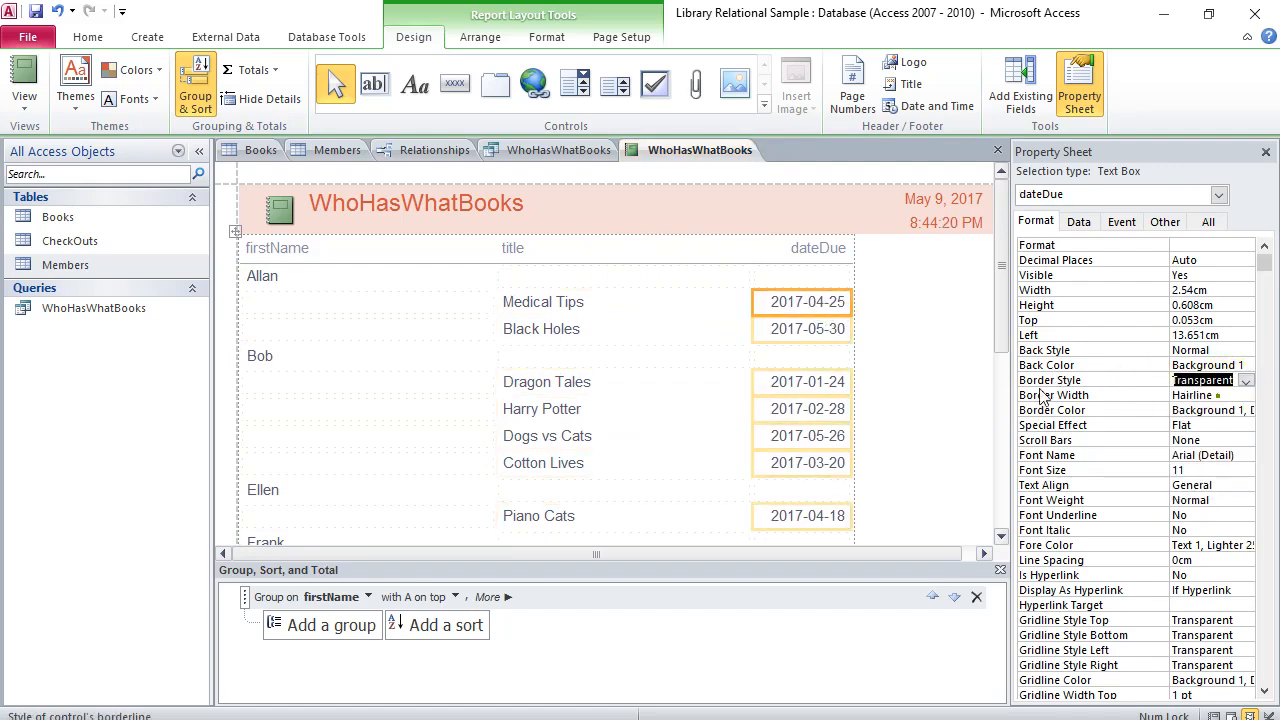
pyautogui.click(707, 347)
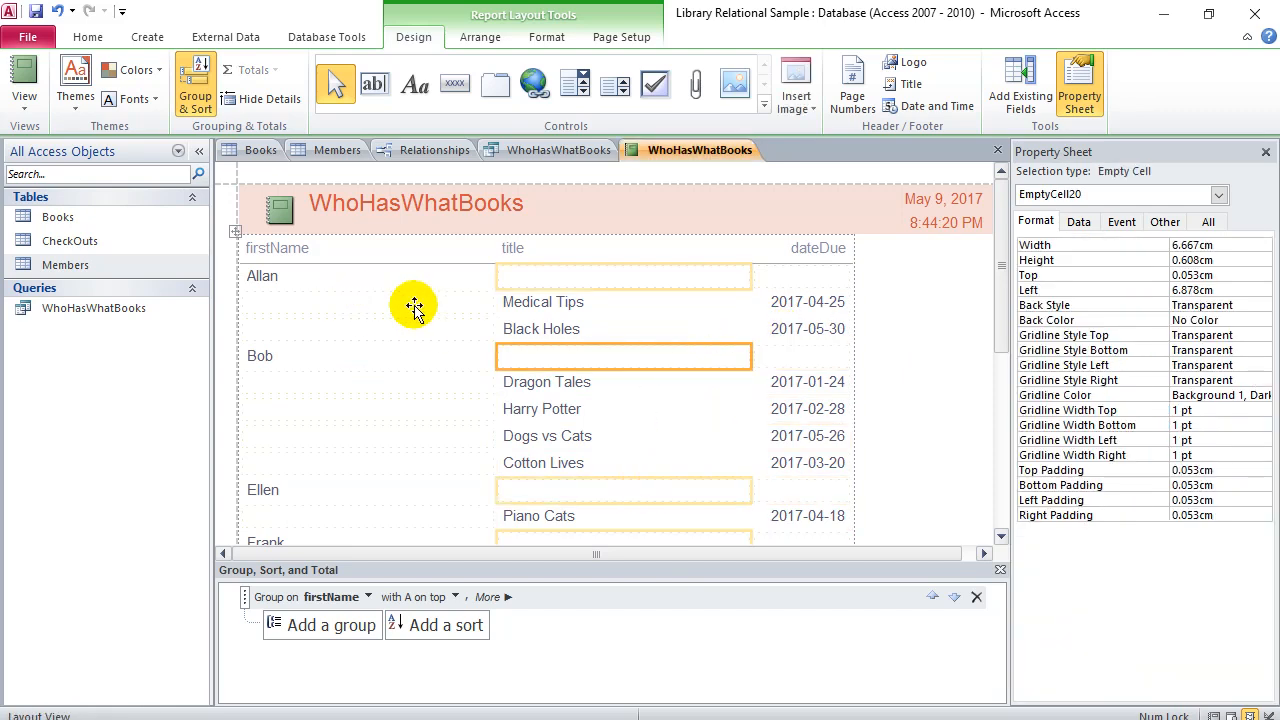
# Check the borderless report in Print Preview and its sections in Design View, and return it to Layout View
pyautogui.rightClick(686, 160)
pyautogui.click(712, 304)
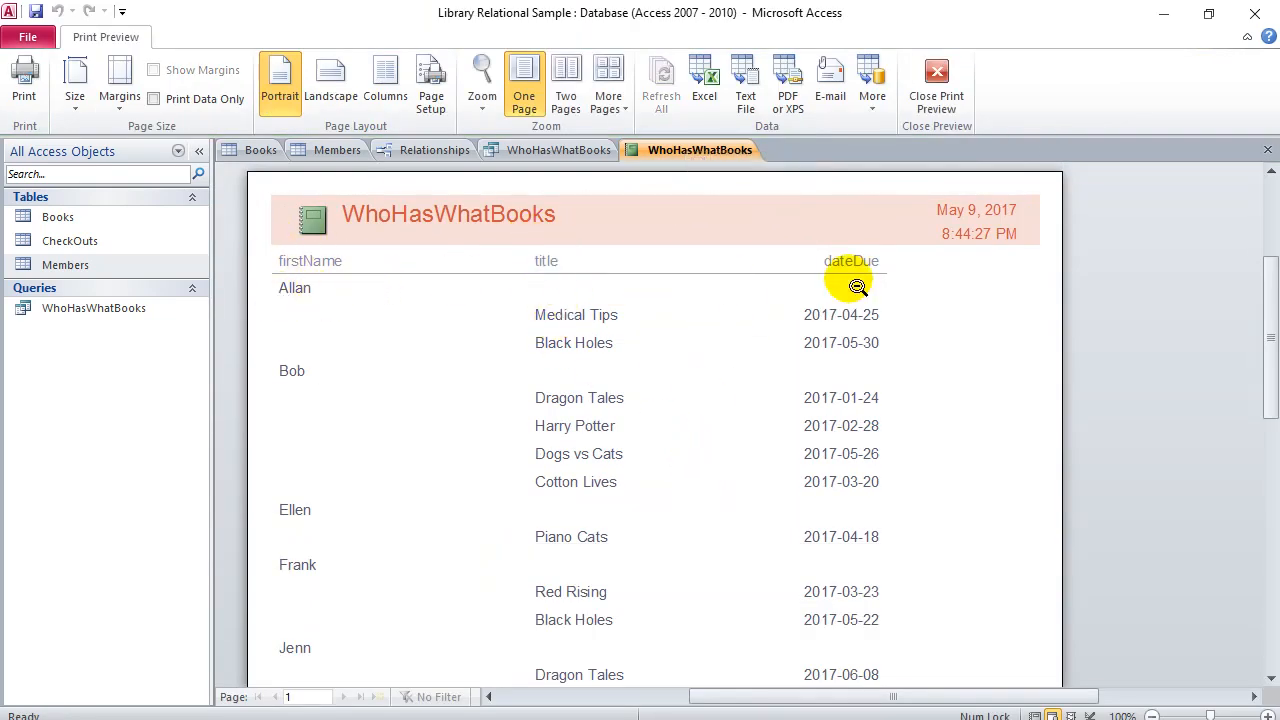
pyautogui.scroll(-5, 406, 490)
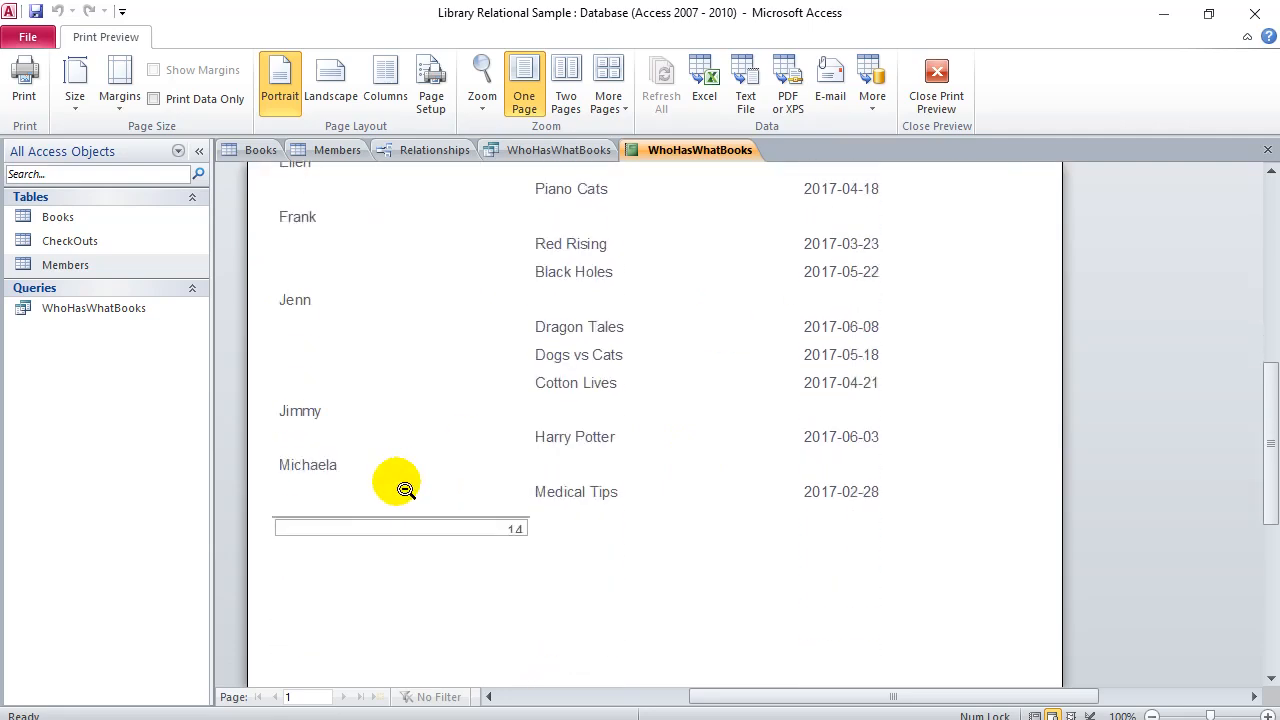
pyautogui.scroll(5, 404, 486)
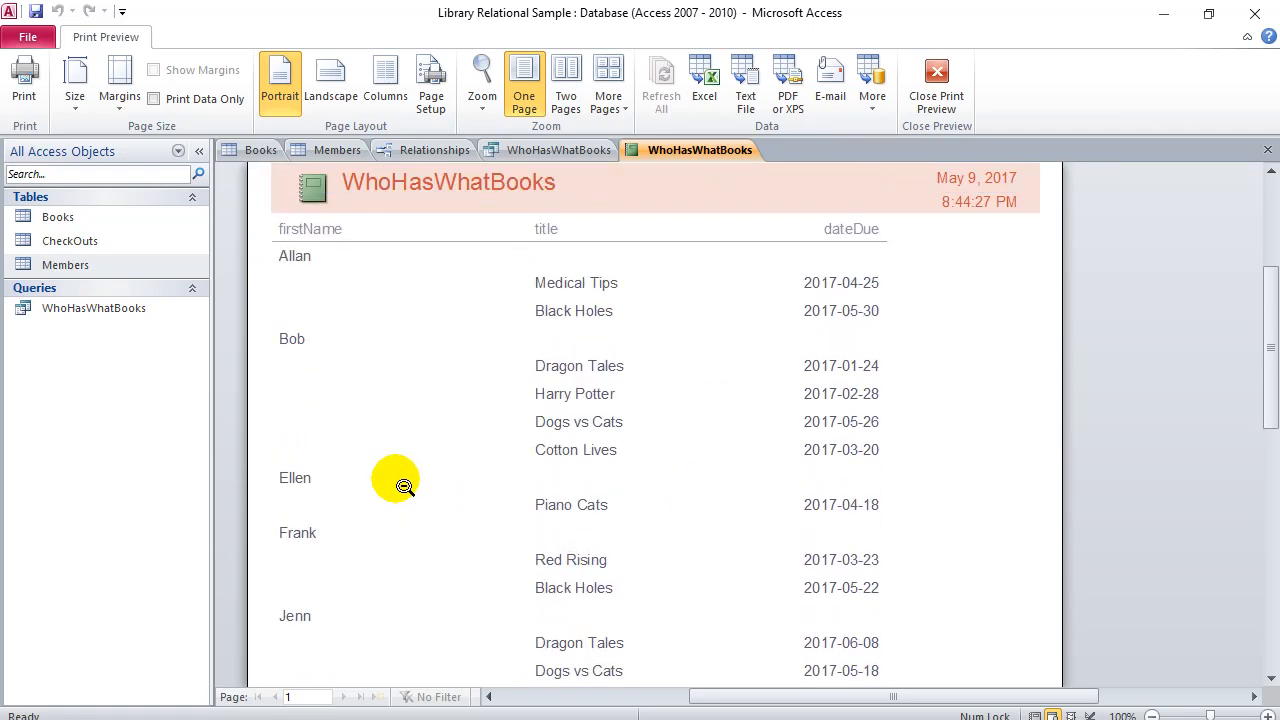
pyautogui.rightClick(688, 152)
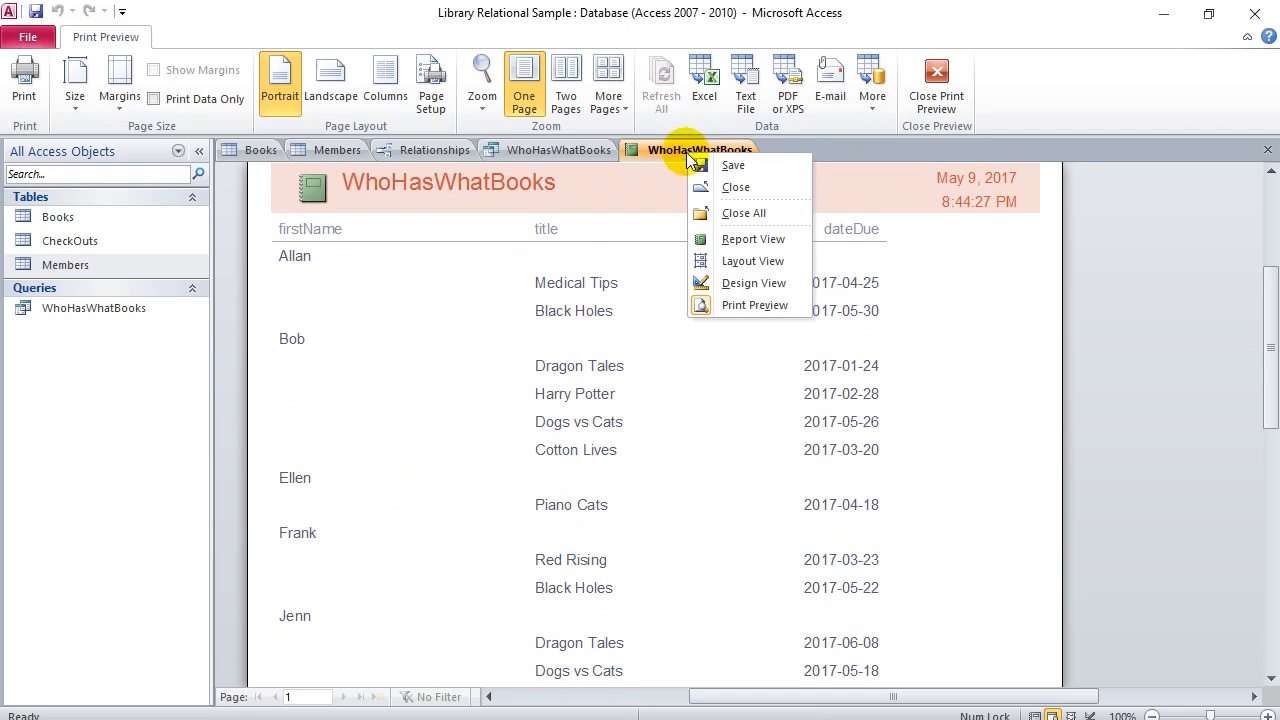
pyautogui.click(745, 284)
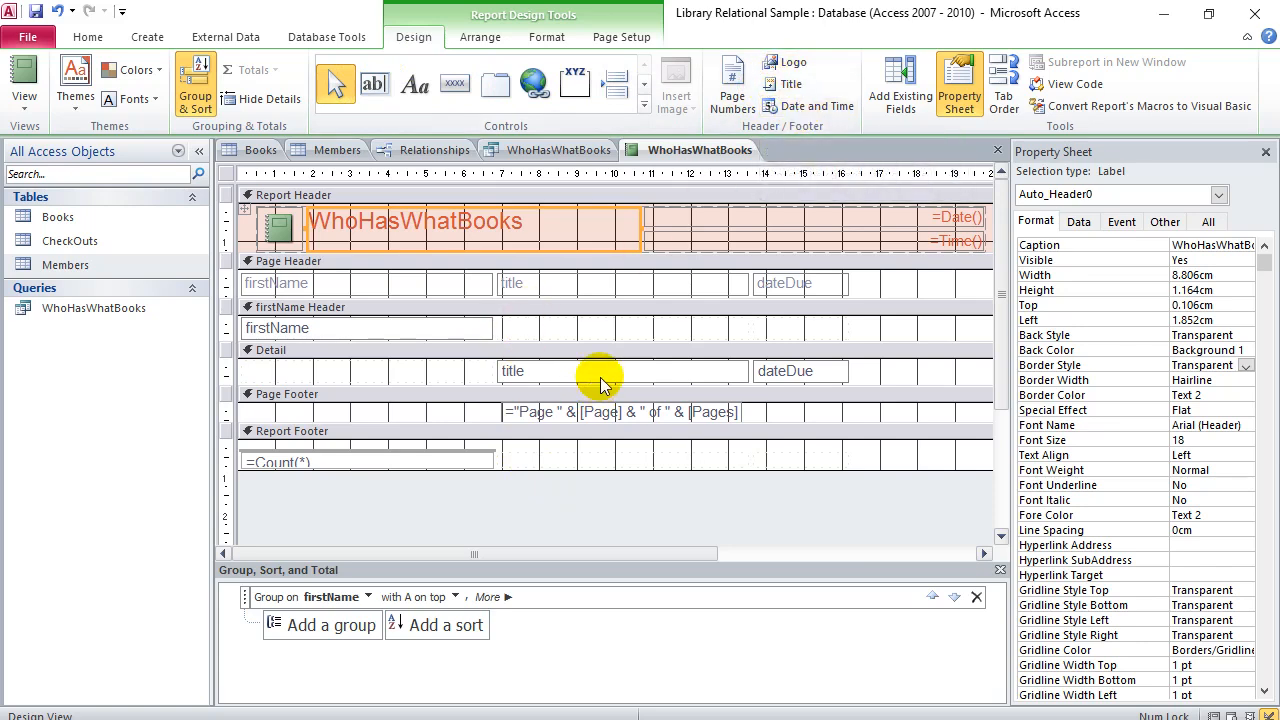
pyautogui.rightClick(675, 152)
pyautogui.click(726, 265)
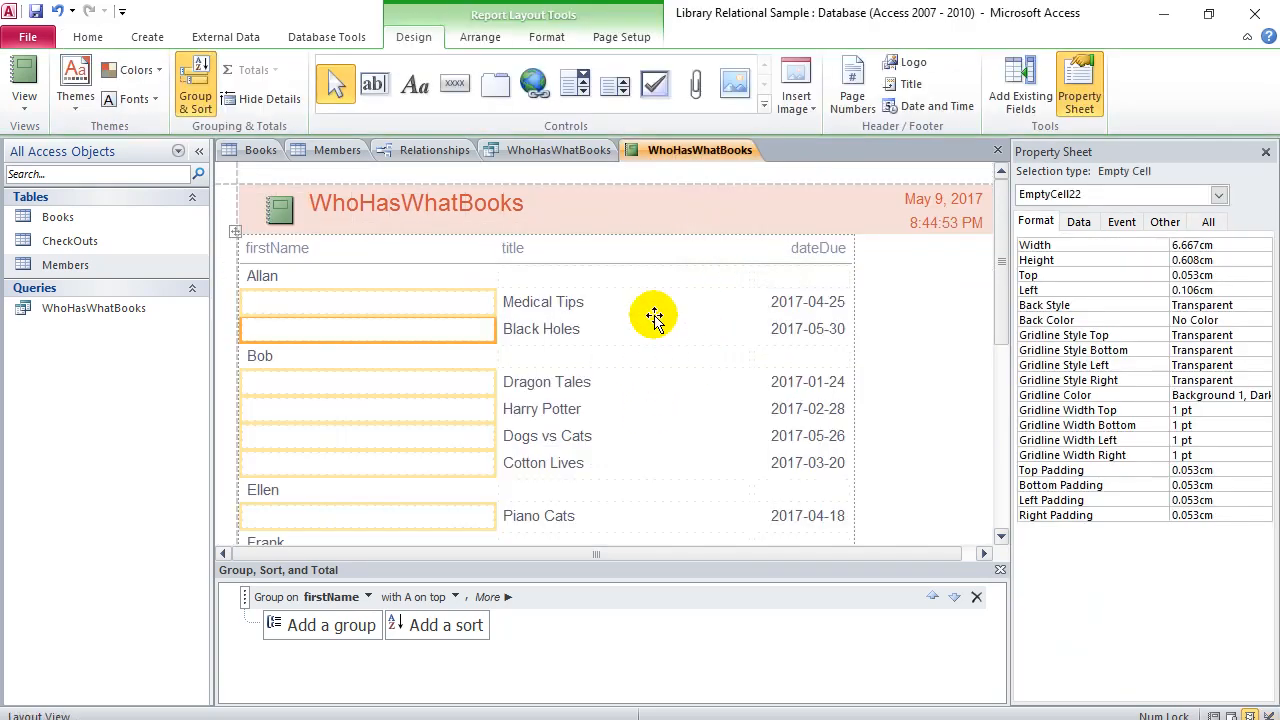
# Save the report under the name WhoHasWhatBooks Report
pyautogui.rightClick(679, 150)
pyautogui.click(719, 164)
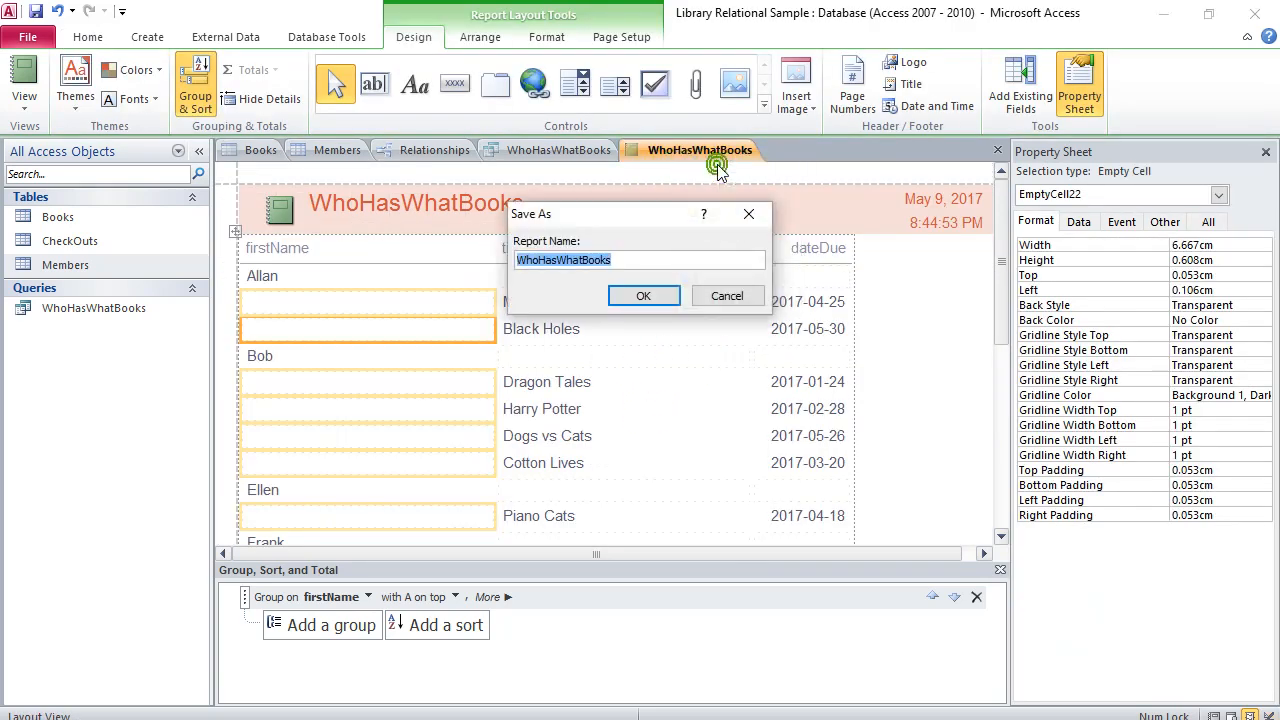
pyautogui.click(635, 257)
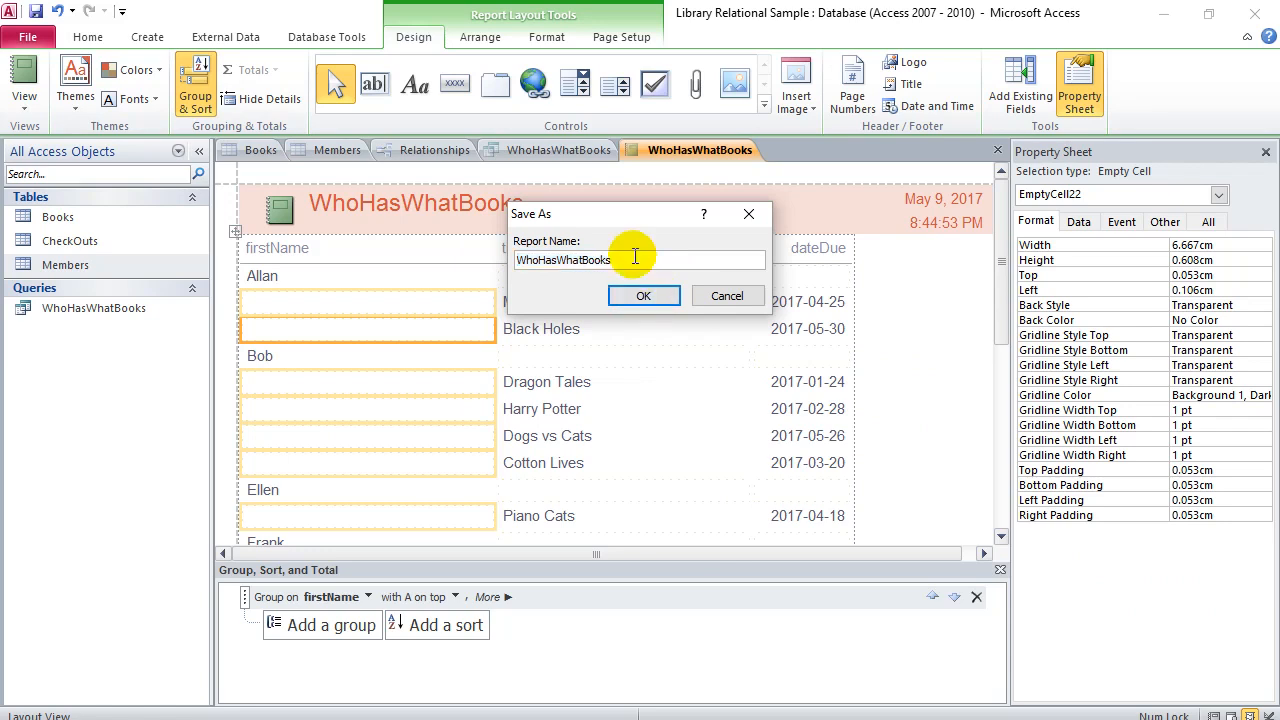
pyautogui.write('Repor')
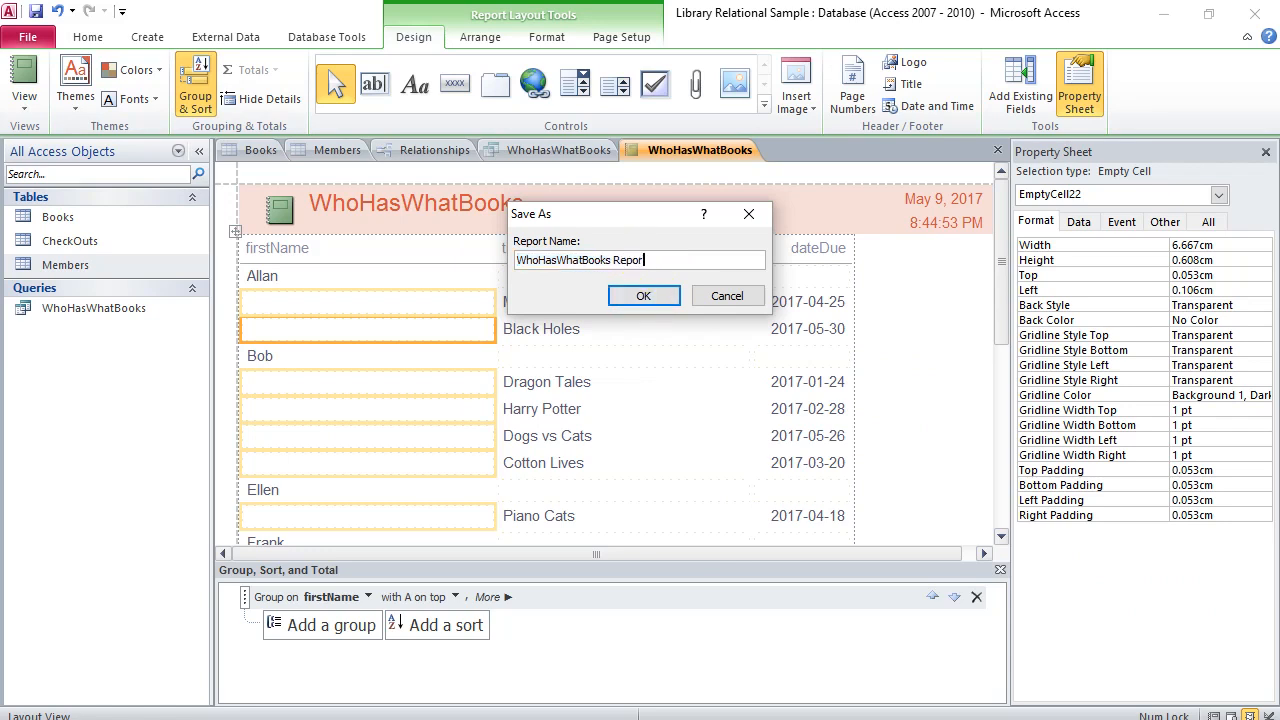
pyautogui.write('t')
pyautogui.press('Return')
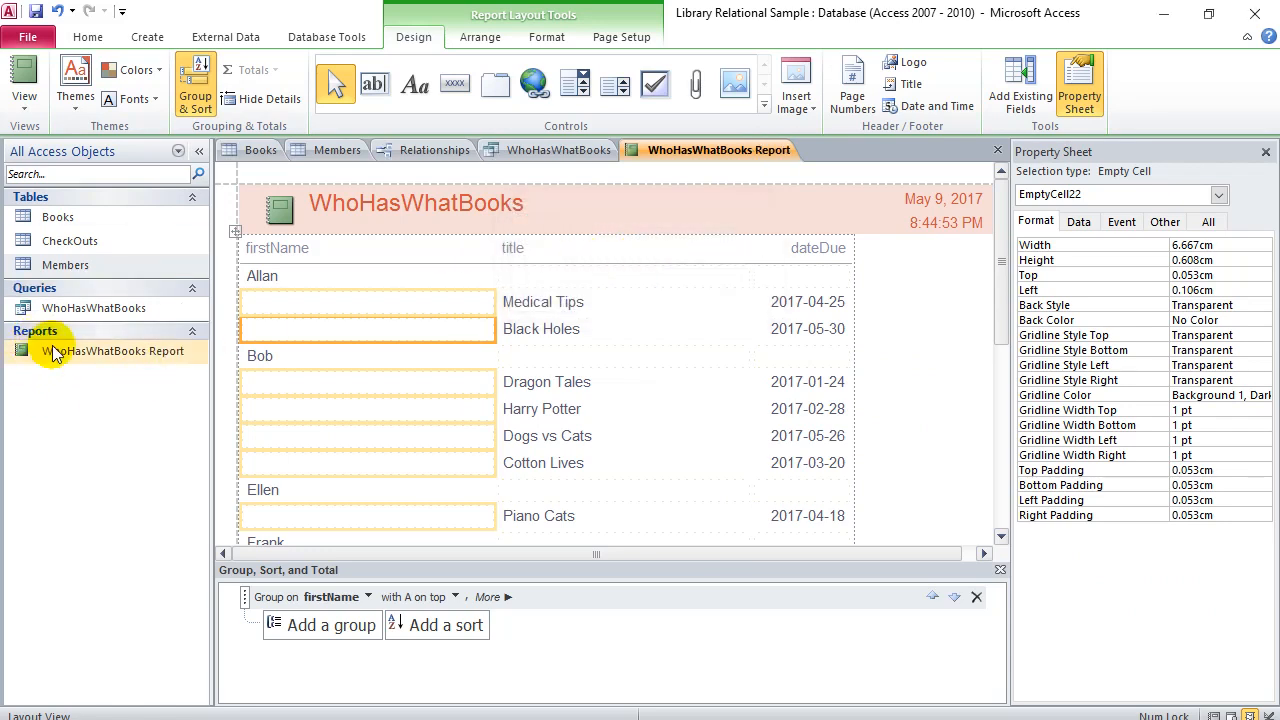